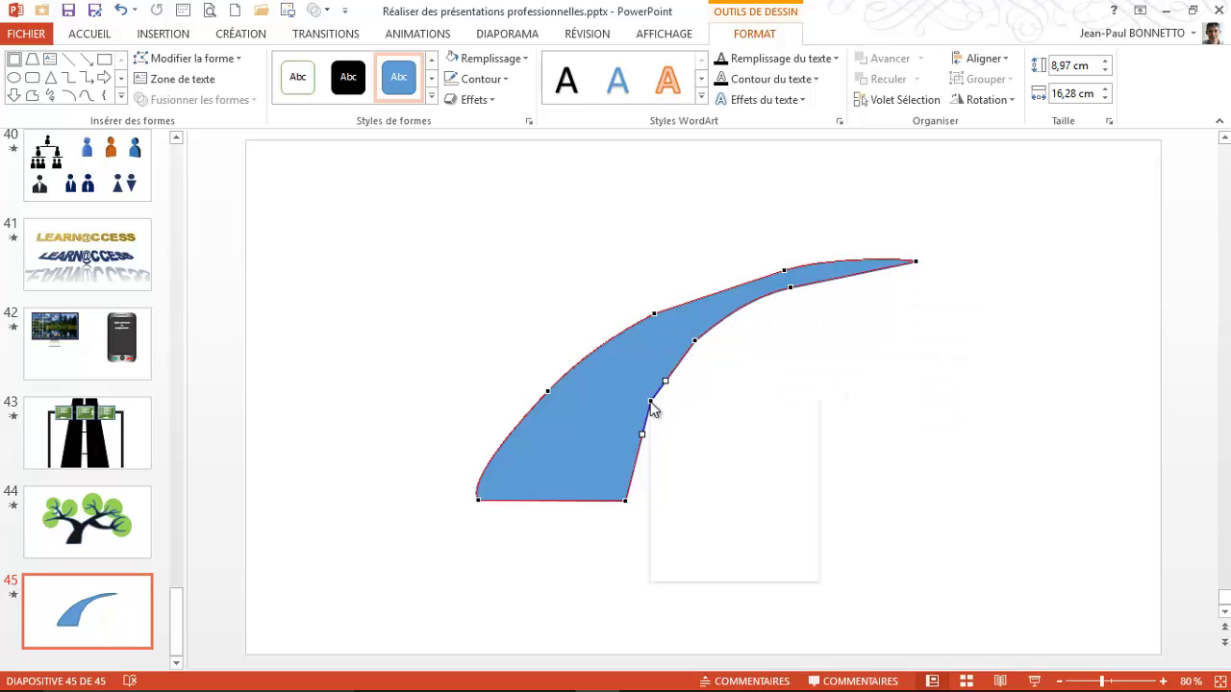
Convert the point midway along the shape's inner edge to a corner point and shift it slightly down towards the base
click(693, 504)
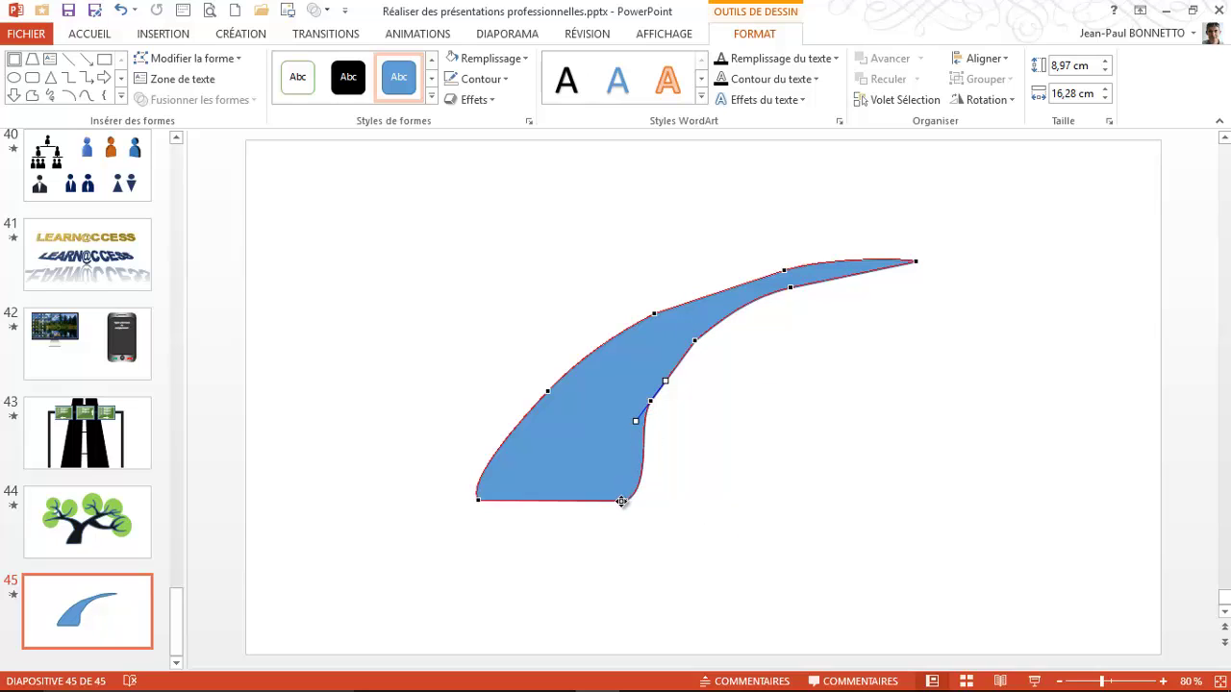
right_click(650, 403)
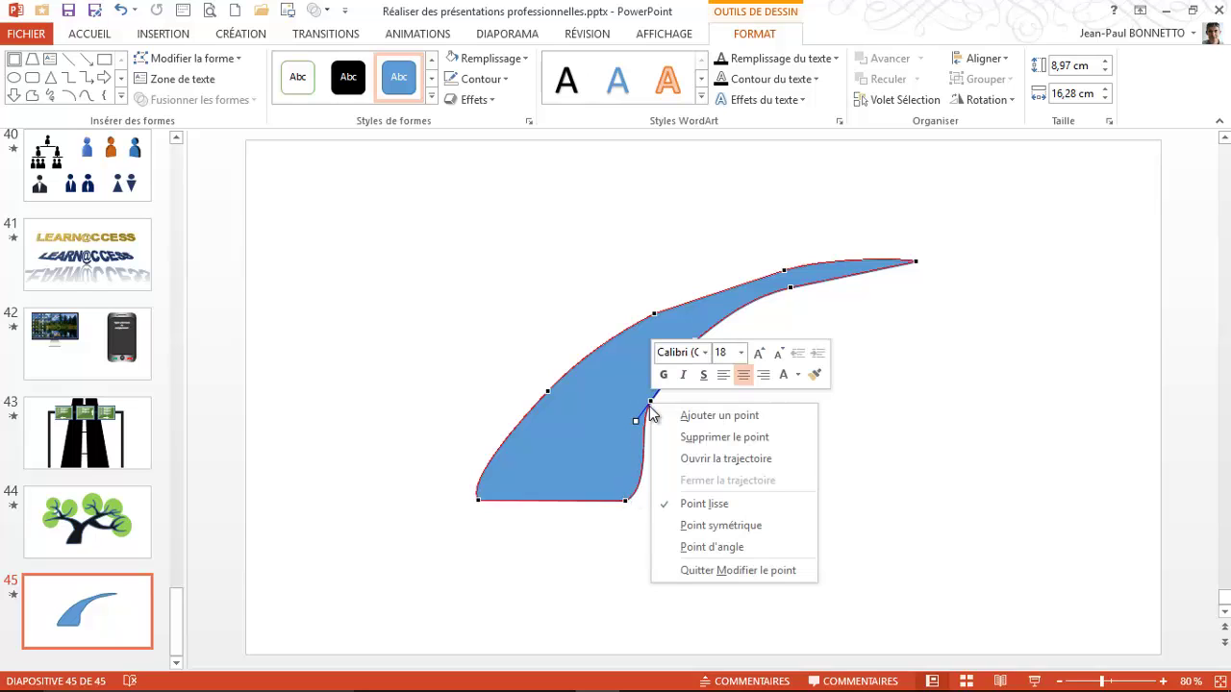
click(700, 548)
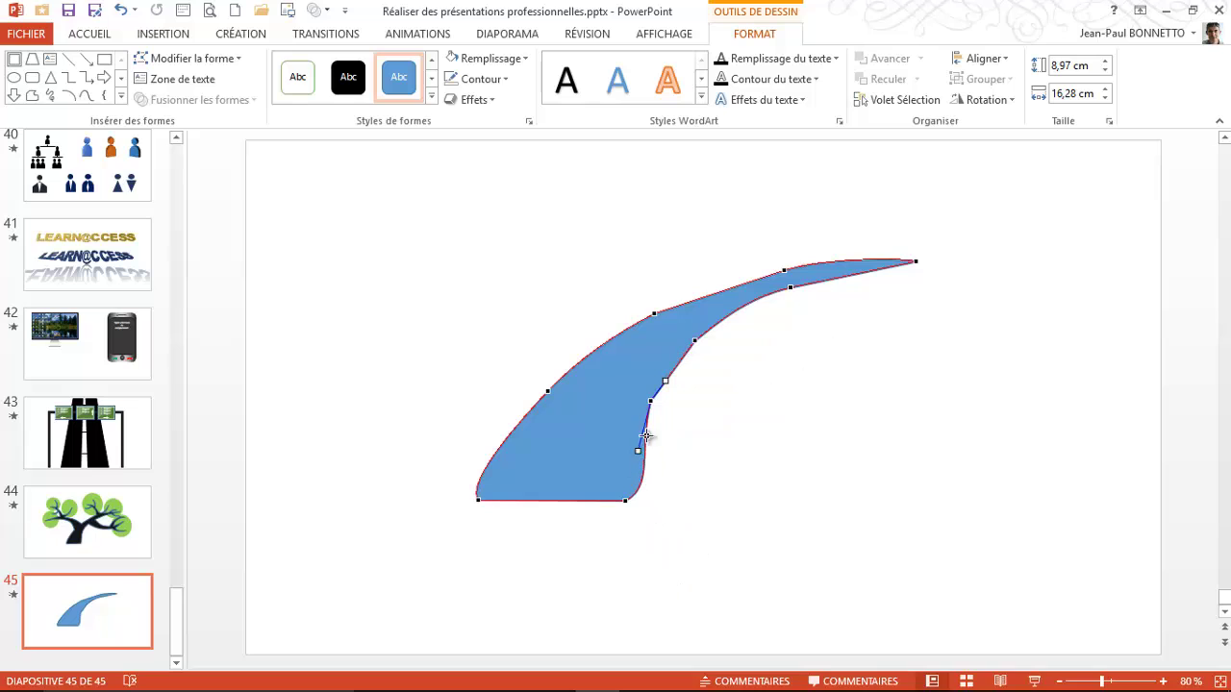
drag(651, 407, 650, 401)
mouse_move(650, 403)
mouse_down()
mouse_move(643, 463)
mouse_move(642, 415)
mouse_up()
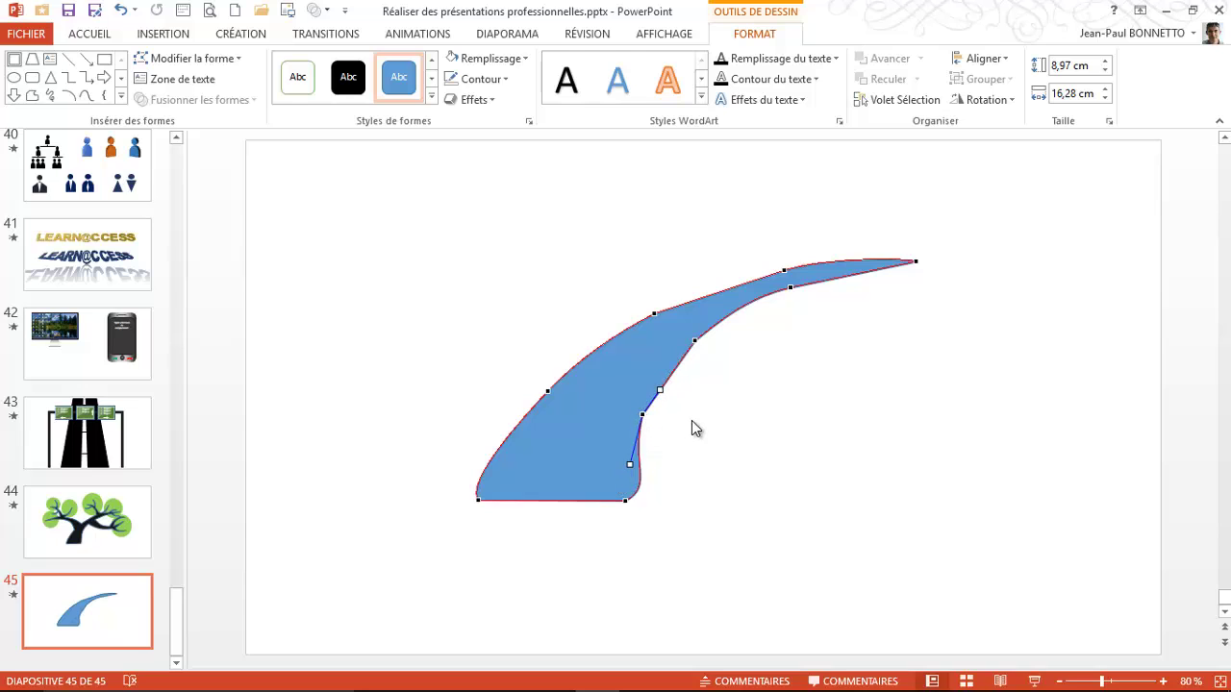
click(693, 422)
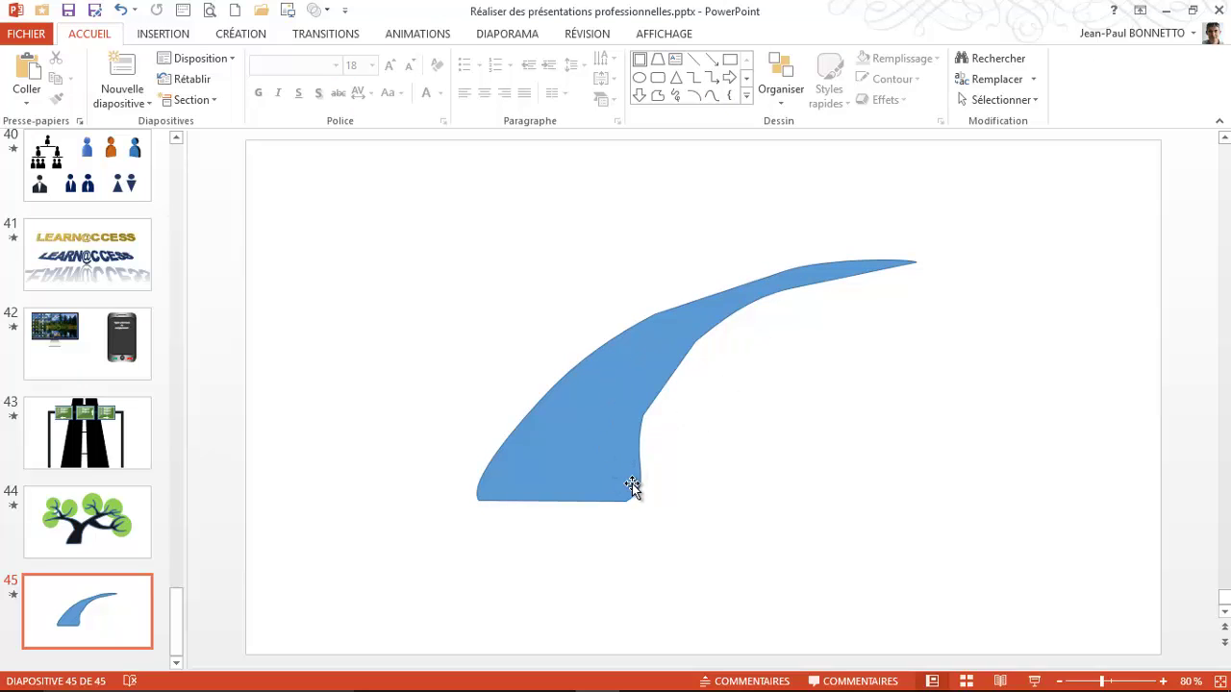
Apply the solid black shape style to the curved trunk shape and remove its outline
click(603, 433)
click(348, 77)
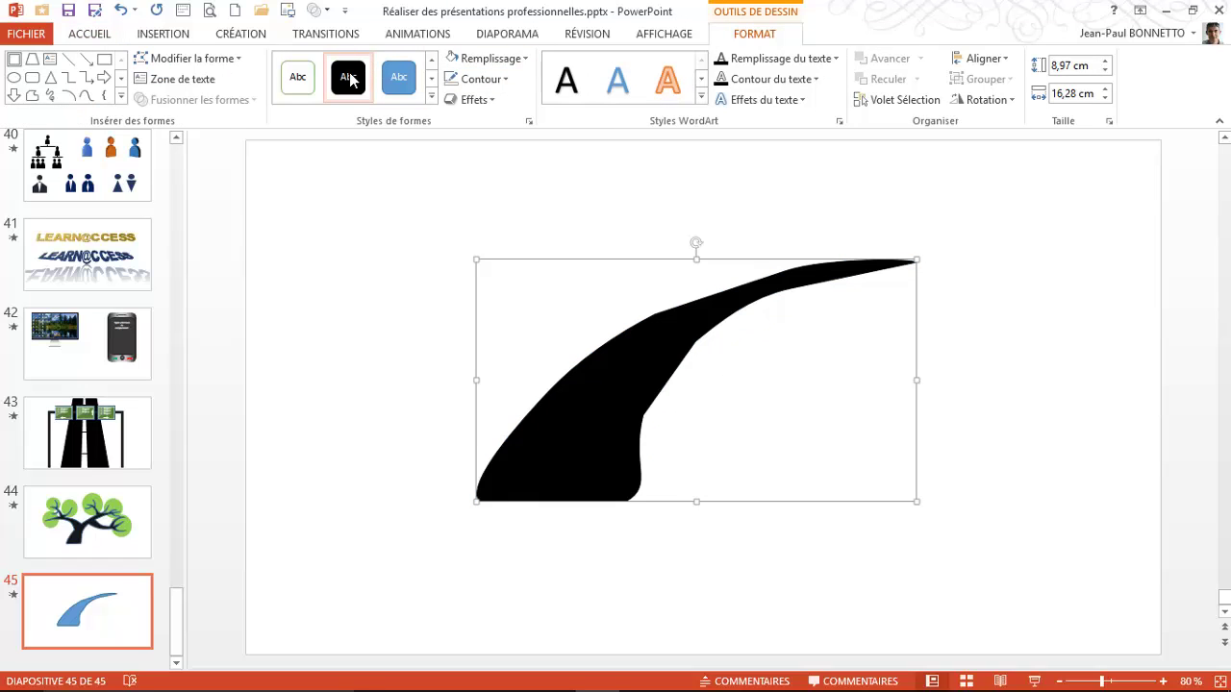
click(502, 79)
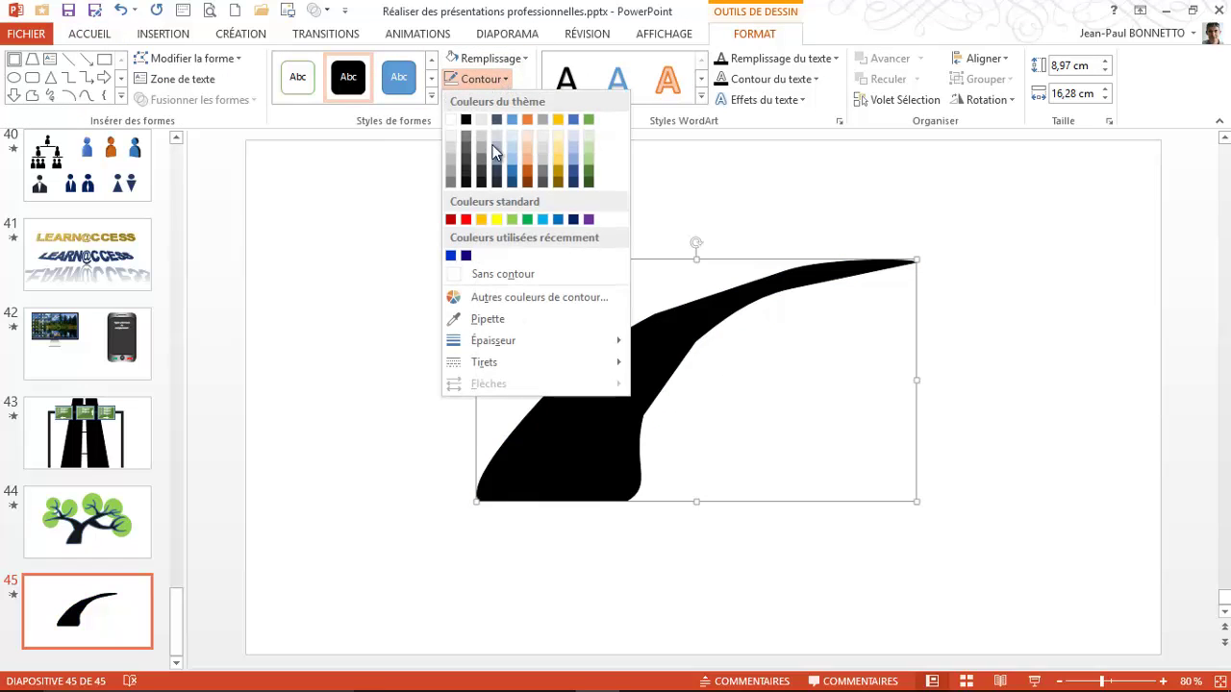
click(497, 274)
Duplicate the black trunk shape, flip the copy horizontally and place it above the original, pointing up and left
click(591, 440)
drag(586, 400, 532, 332)
key(ctrl+v)
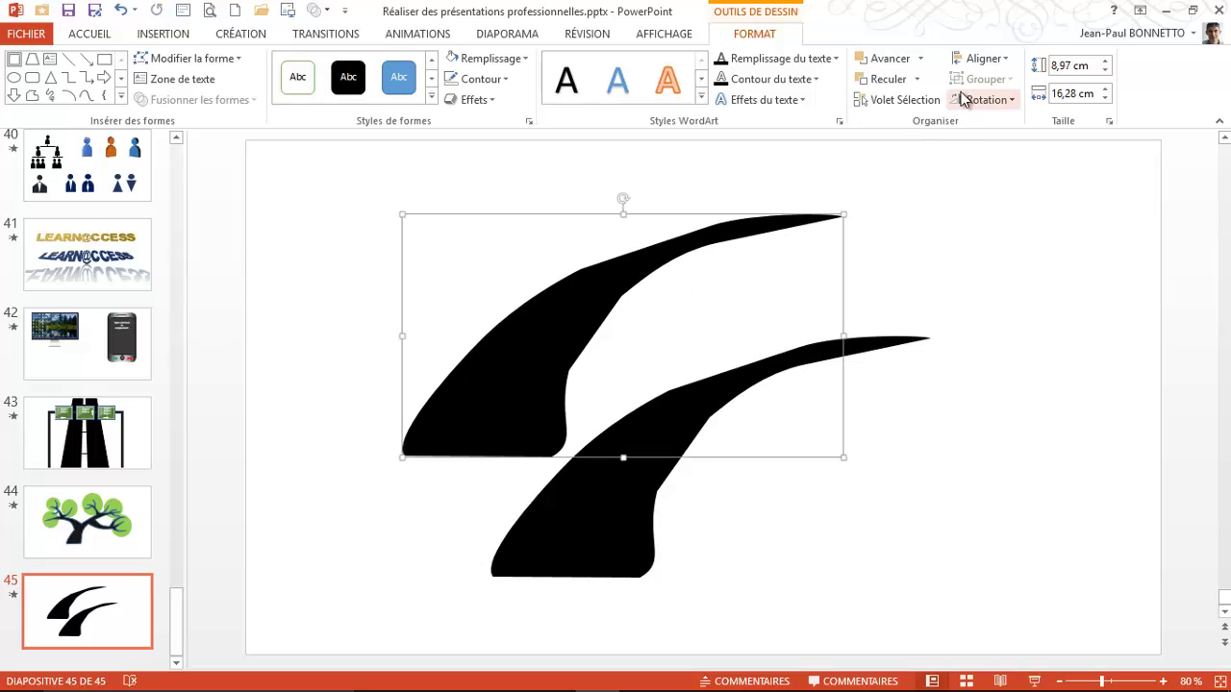
click(962, 100)
click(983, 265)
drag(704, 404, 621, 372)
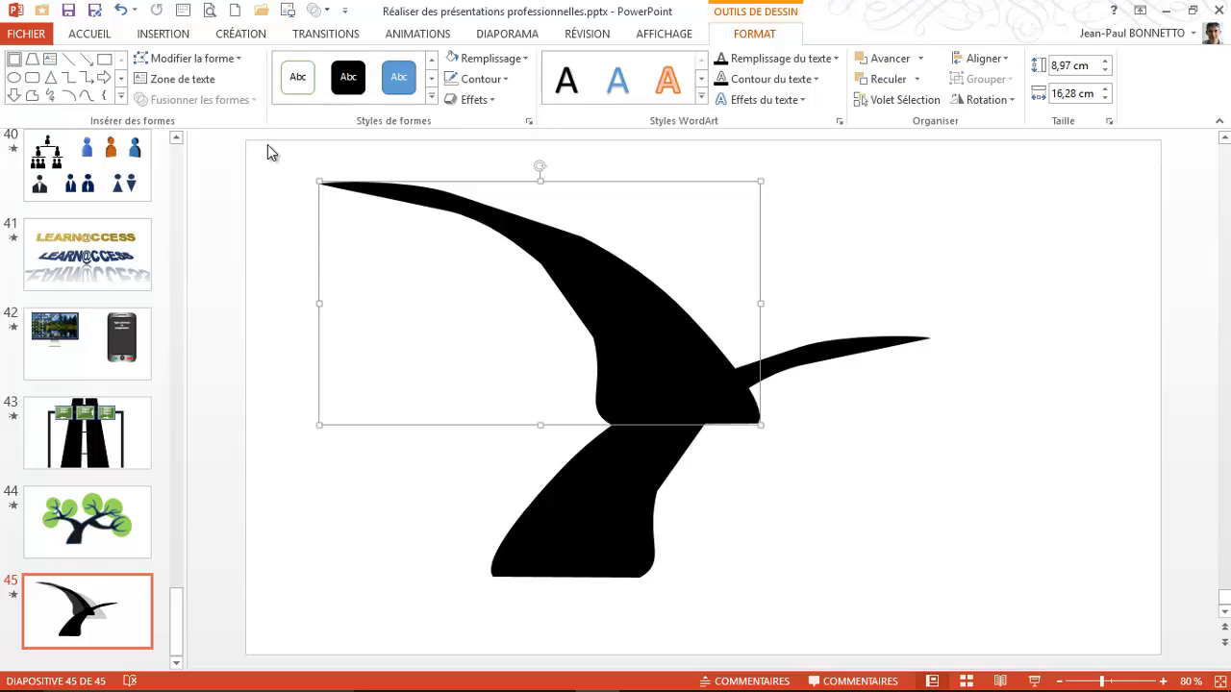
Shrink the flipped copy to about 7.21 × 14.46 cm, rotate it and join it to the trunk as the left branch
click(531, 165)
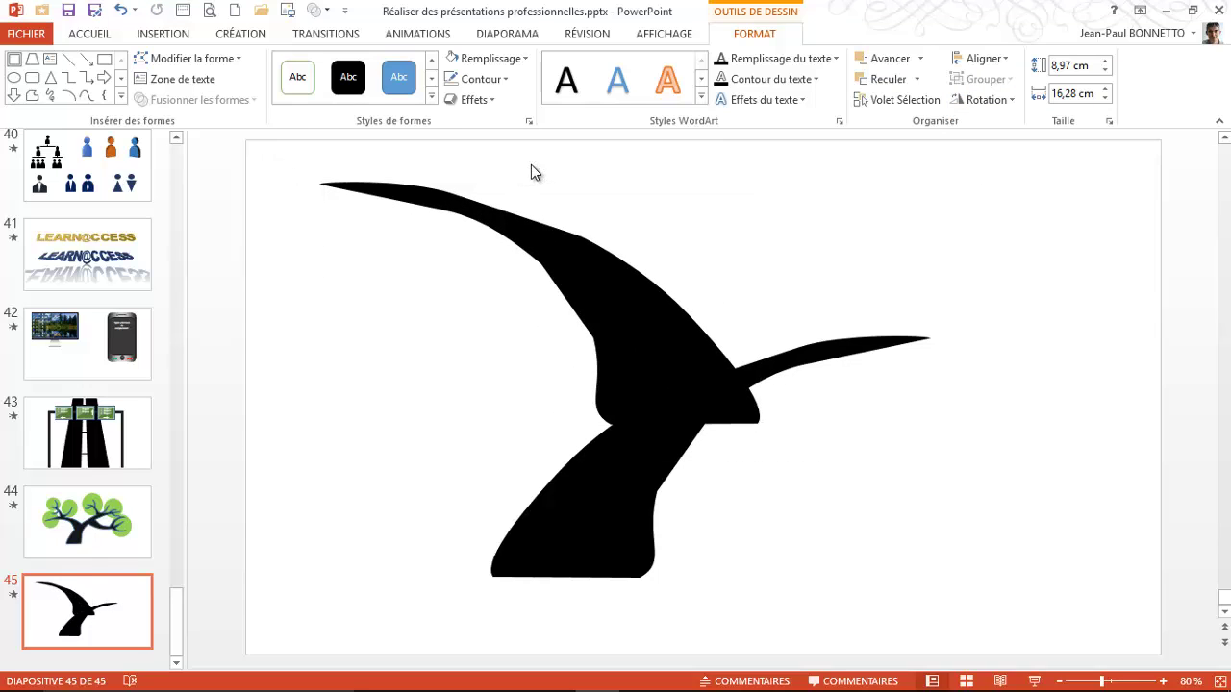
click(495, 215)
drag(318, 181, 369, 229)
drag(566, 214, 520, 221)
drag(635, 316, 581, 374)
Duplicate the left branch, rotate the copy to point up and right, and place it on the trunk's right side
key(ctrl+c)
key(ctrl+v)
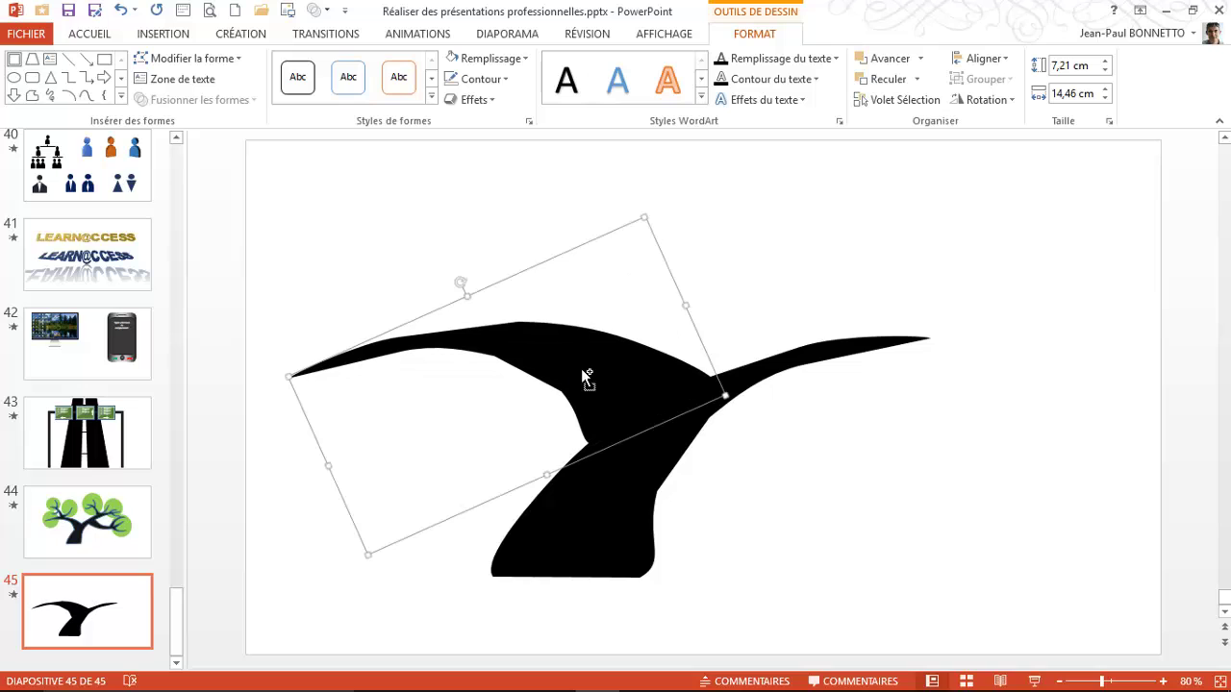
drag(473, 289, 782, 416)
drag(548, 437, 849, 417)
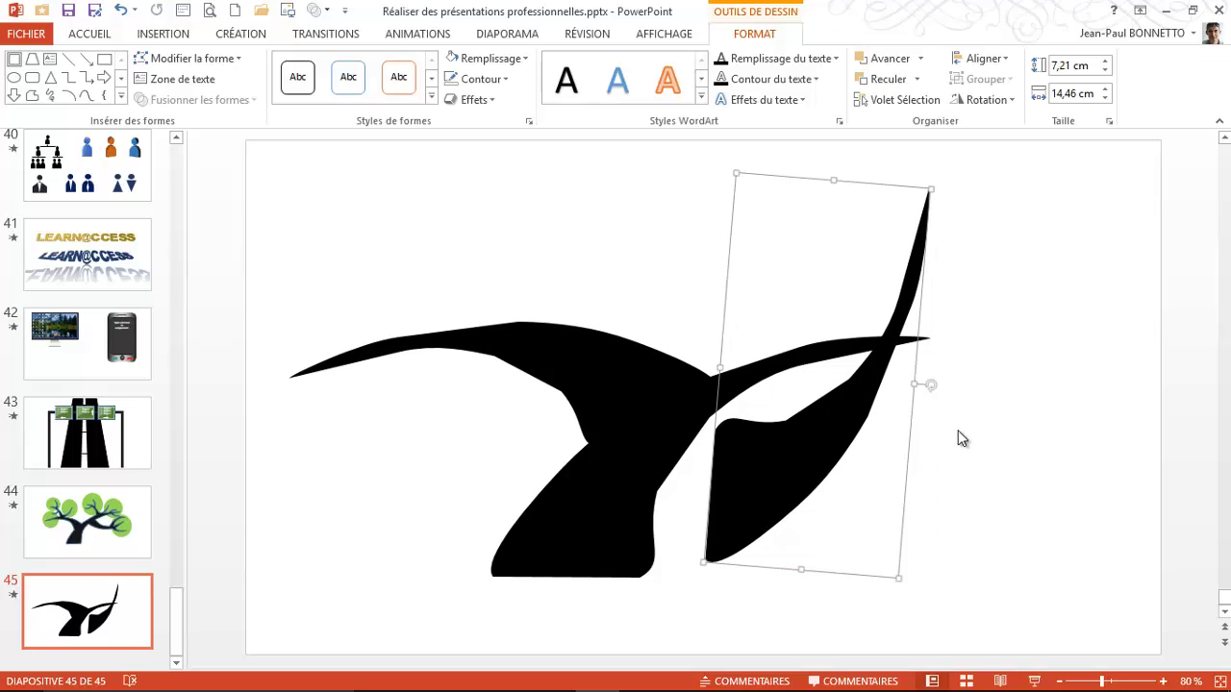
drag(932, 388, 901, 453)
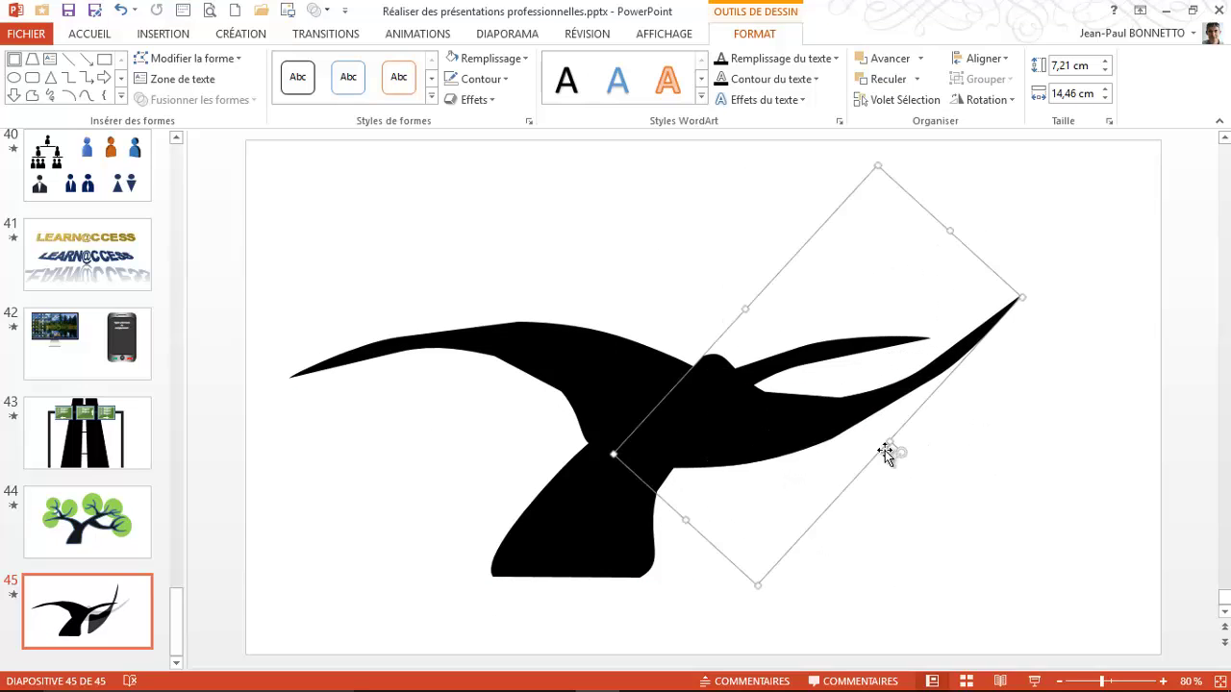
drag(835, 421, 852, 443)
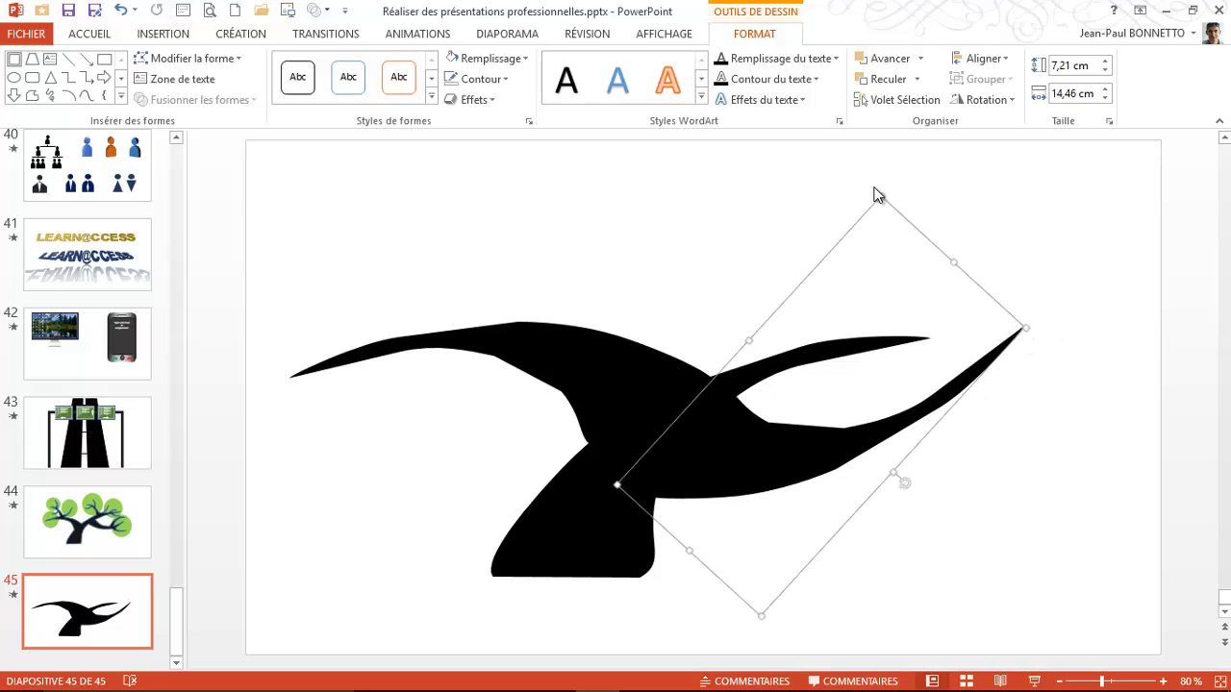
Shrink the right branch to about 6.11 × 13.35 cm and move it back against the trunk
drag(883, 197, 885, 278)
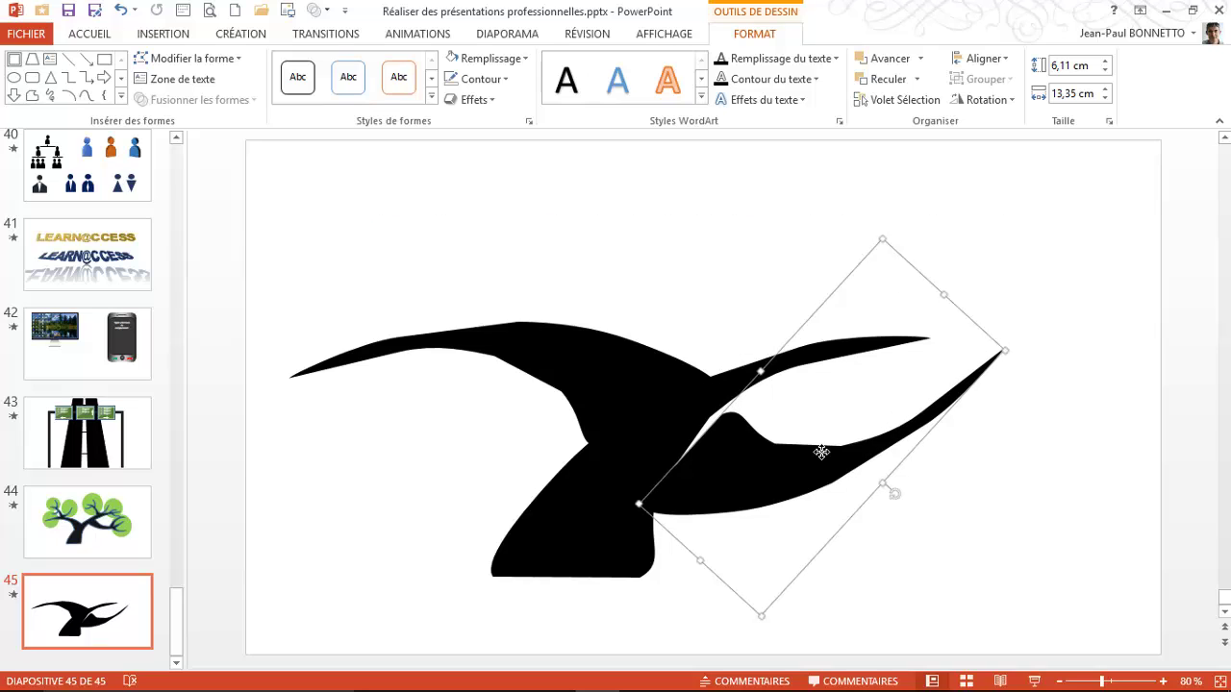
drag(818, 453, 820, 433)
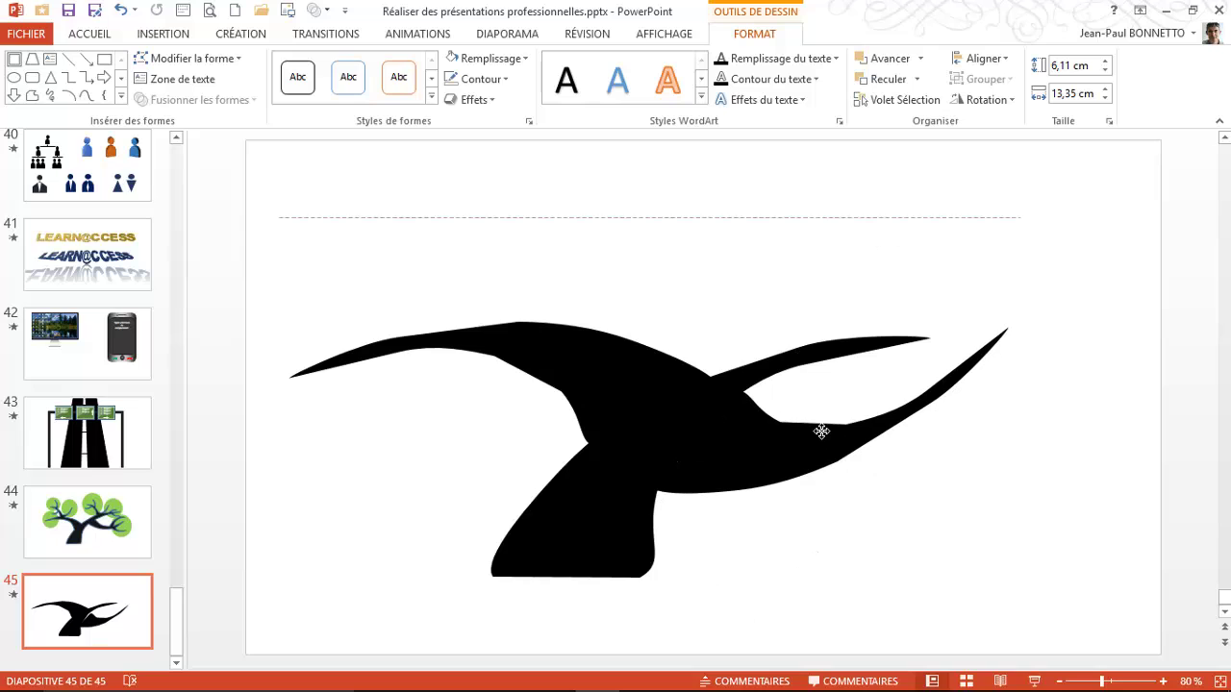
drag(822, 431, 834, 432)
ctrl+click(832, 433)
ctrl+click(829, 428)
Duplicate the lower right branch, shrink the copy to about 3.57 × 10.49 cm, rotate it and attach it as an outward-pointing side branch
key(ctrl+c)
key(ctrl+v)
drag(829, 438, 659, 290)
drag(860, 182, 757, 196)
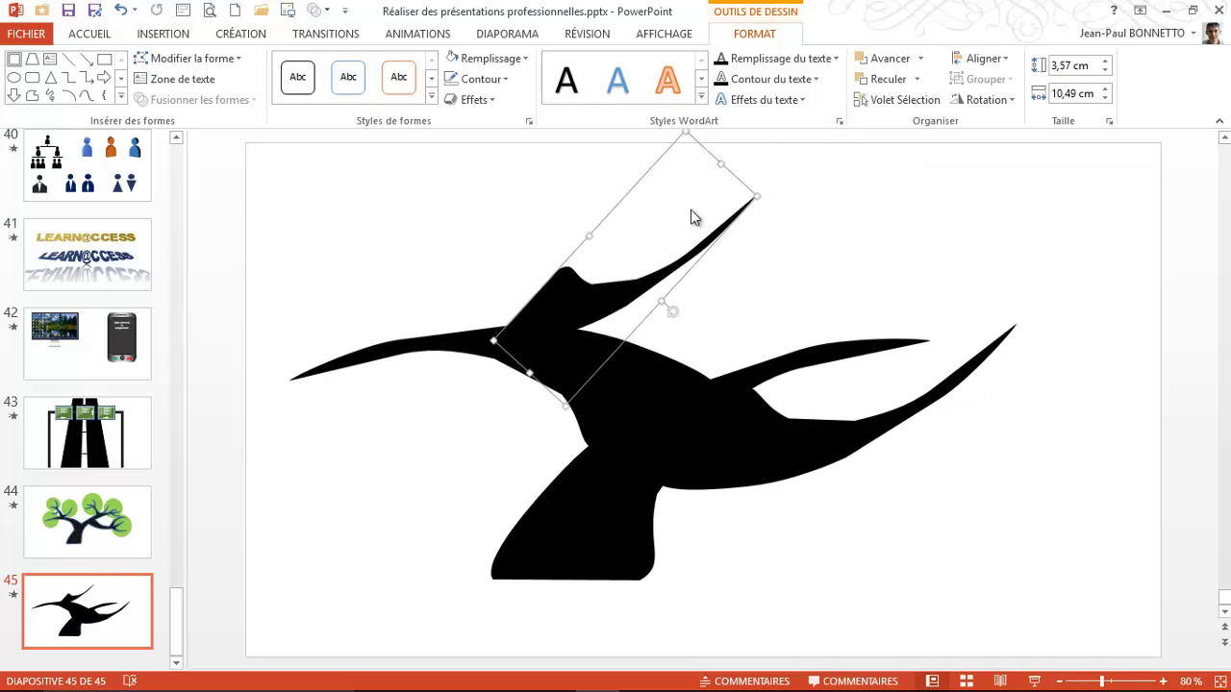
drag(665, 311, 702, 265)
drag(612, 279, 891, 293)
Flip the spare side branch horizontally, resize it to about 3.48 × 10.76 cm and fit it beneath the left branch, pointing down and left
click(985, 101)
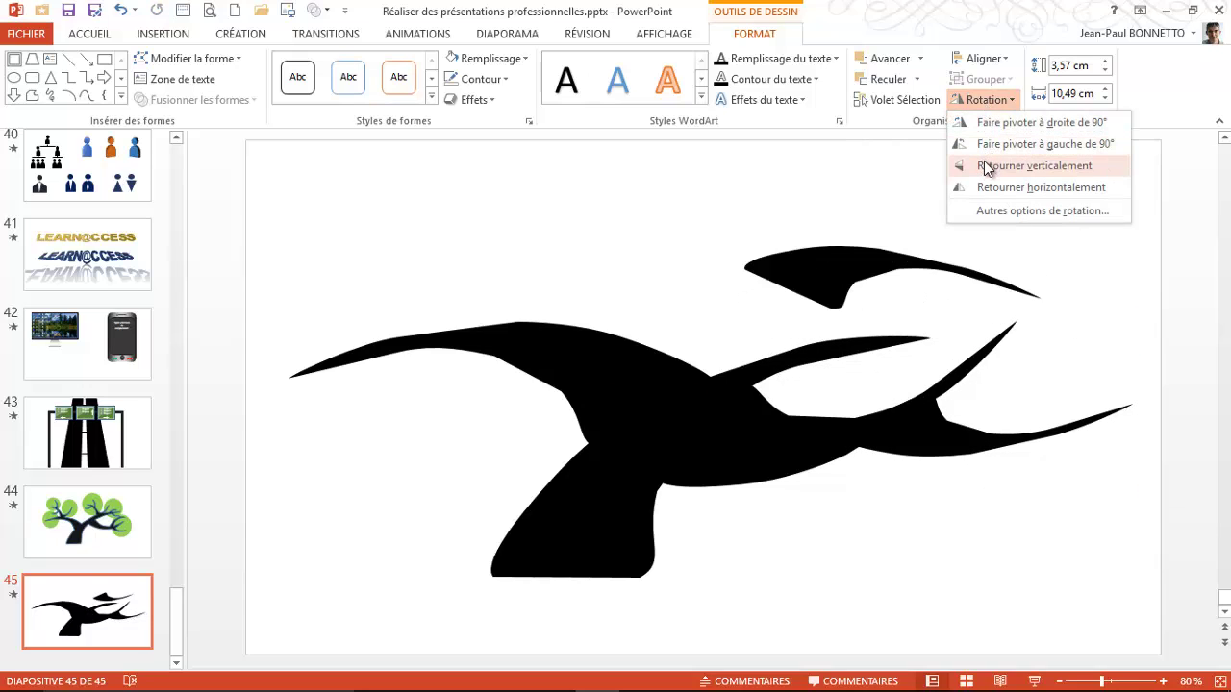
click(986, 187)
drag(940, 274, 815, 283)
drag(616, 278, 616, 275)
drag(718, 350, 654, 330)
drag(697, 242, 438, 262)
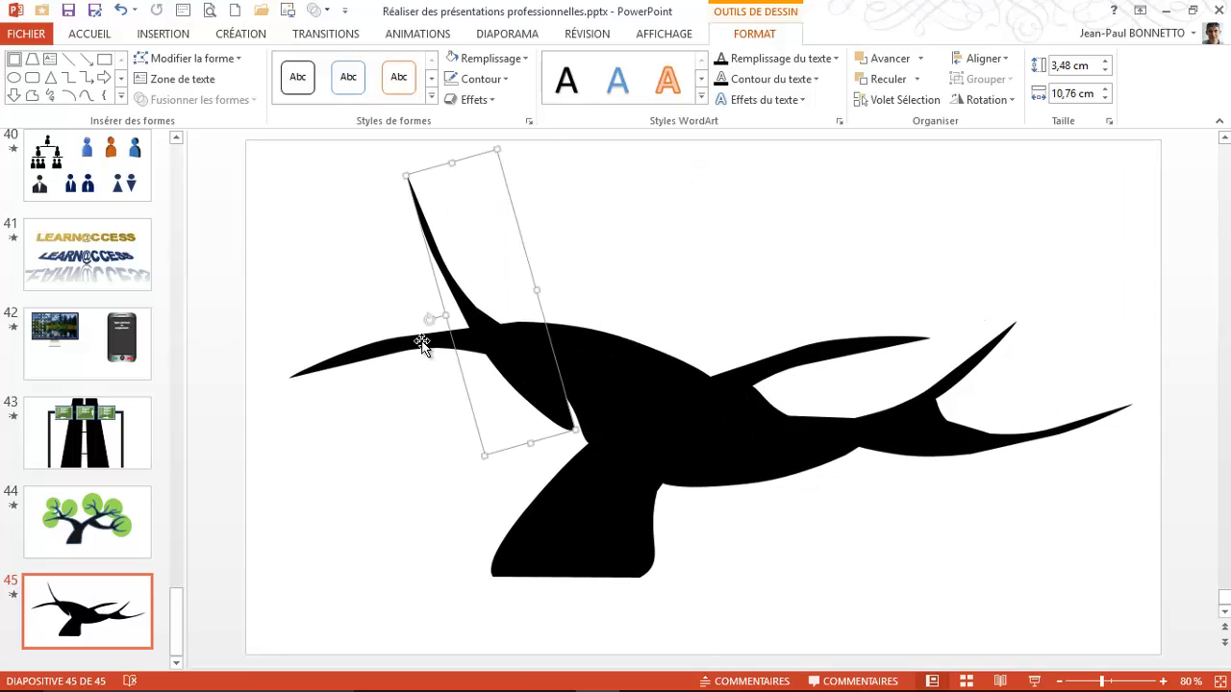
drag(429, 319, 501, 369)
Copy the lower left side branch, flip the copy vertically and attach it above the left branch as an upper branch
drag(556, 296, 517, 231)
click(983, 99)
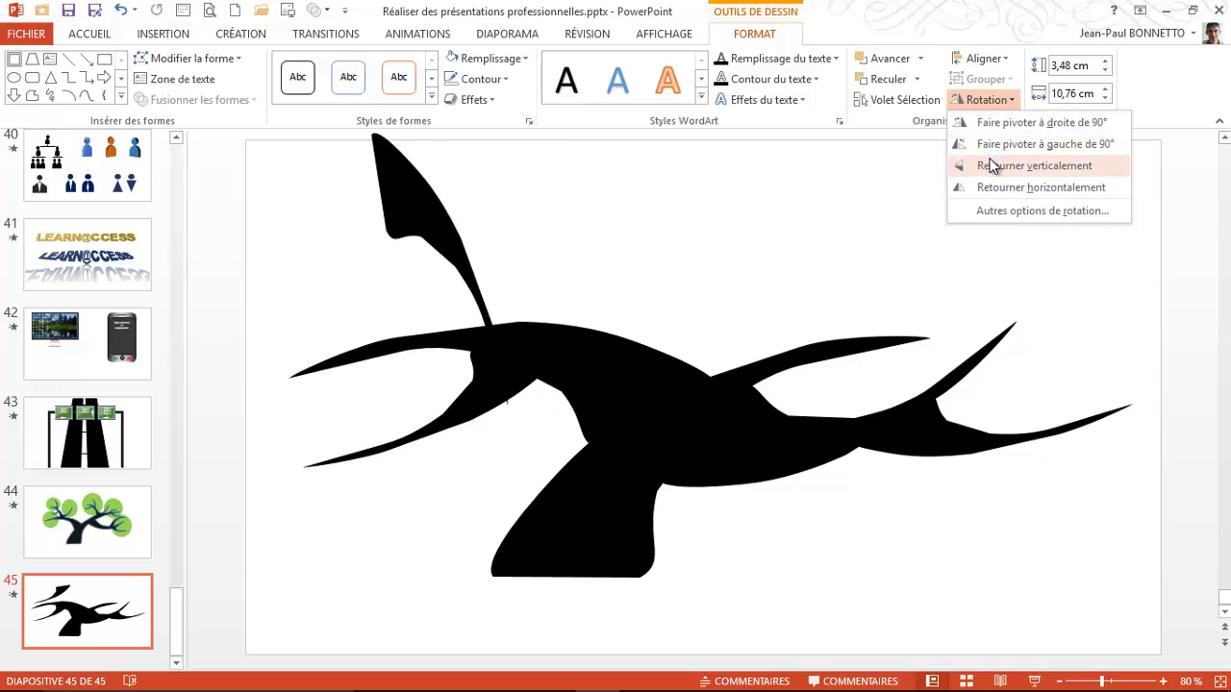
click(989, 166)
drag(550, 279, 674, 245)
Duplicate the upper left branch, shrink the copy to about 2.92 × 7.6 cm, and place such twigs above the right and left branches
key(ctrl+c)
key(ctrl+v)
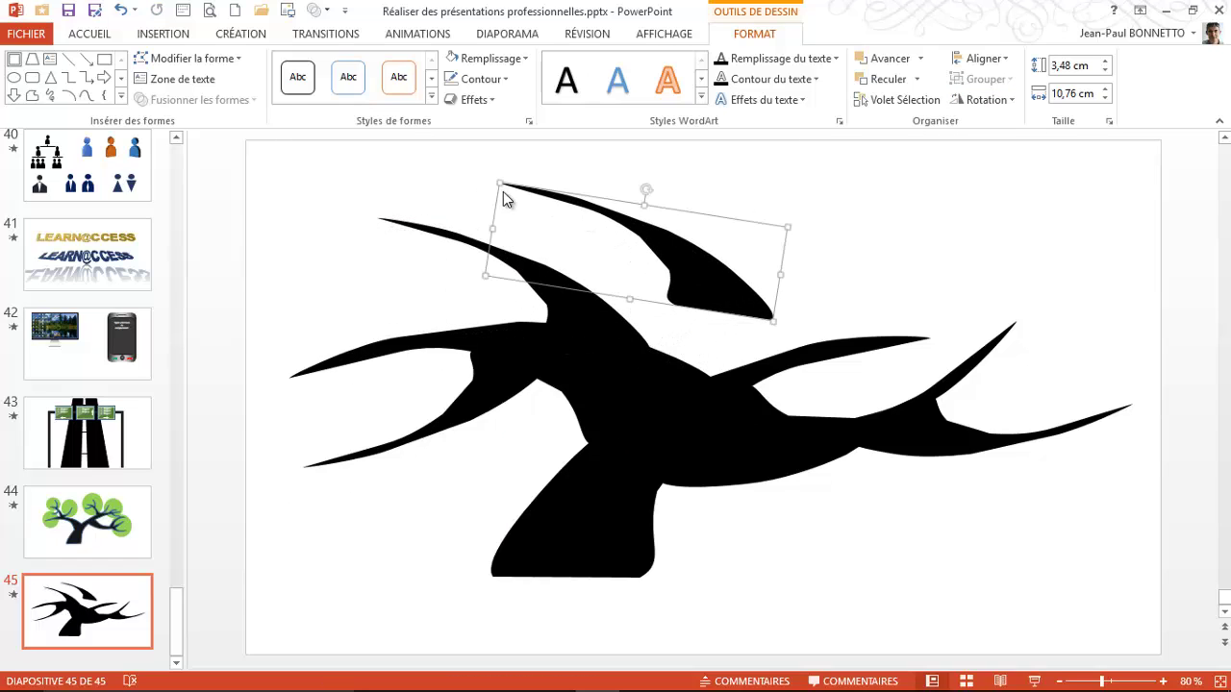
drag(498, 183, 582, 212)
drag(721, 267, 793, 239)
drag(821, 289, 406, 289)
Duplicate the small left twig, flip the copy horizontally and move it above the upper left branch
key(ctrl+v)
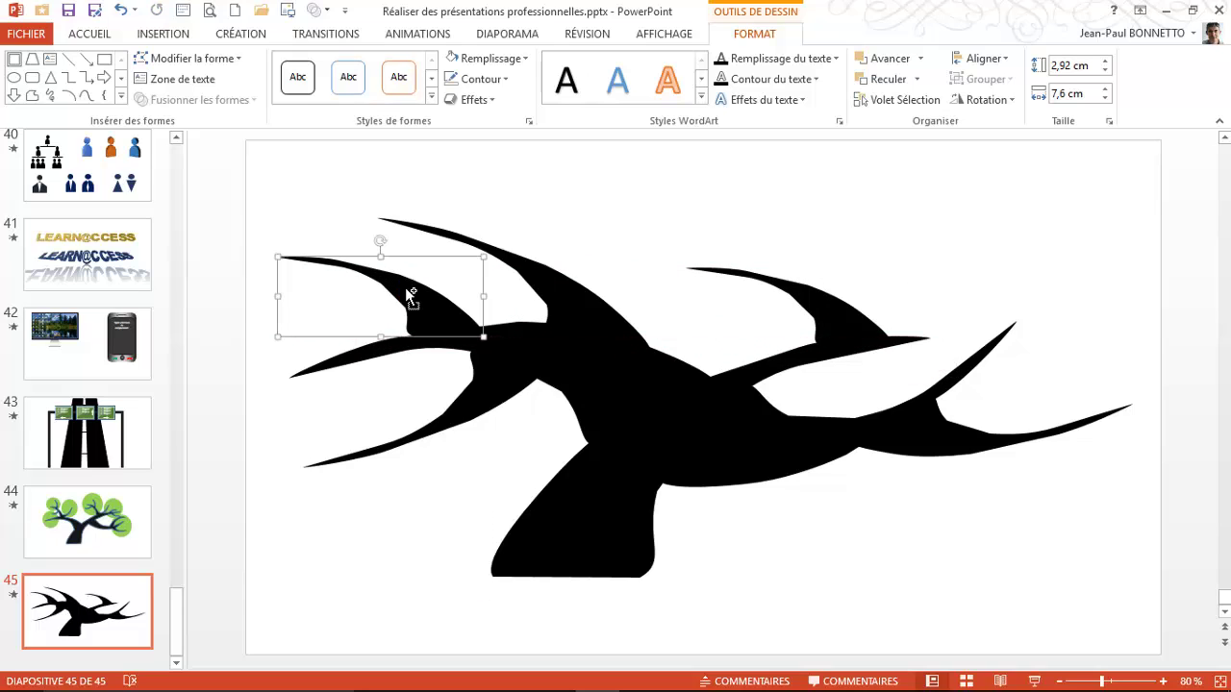
key(ctrl+v)
drag(434, 285, 568, 210)
click(986, 100)
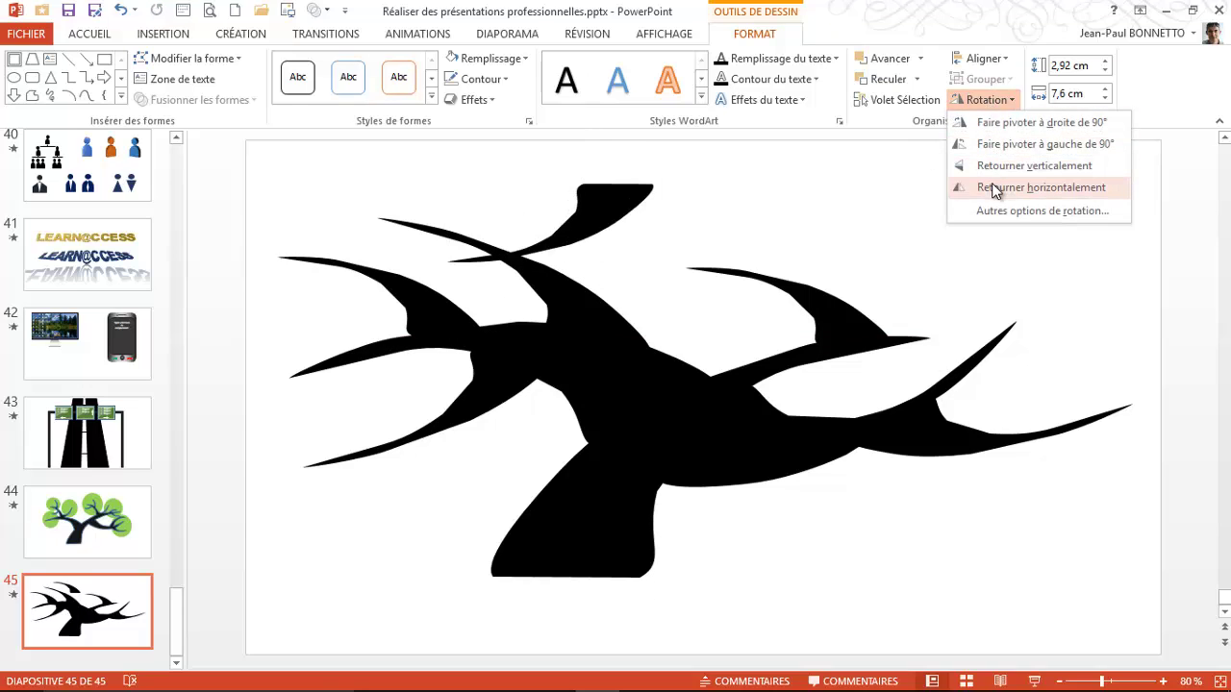
click(1000, 264)
drag(472, 241, 546, 246)
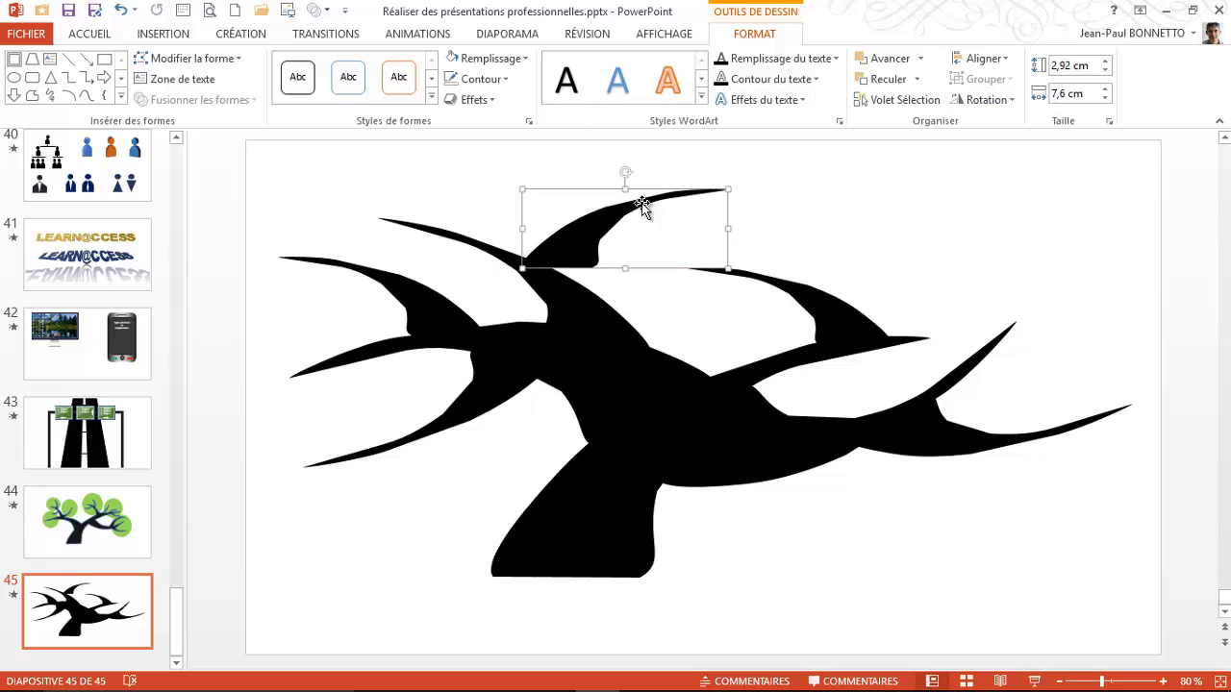
Rotate the flipped twig clockwise and fit it onto the upper left branch so it points right
drag(646, 218, 902, 233)
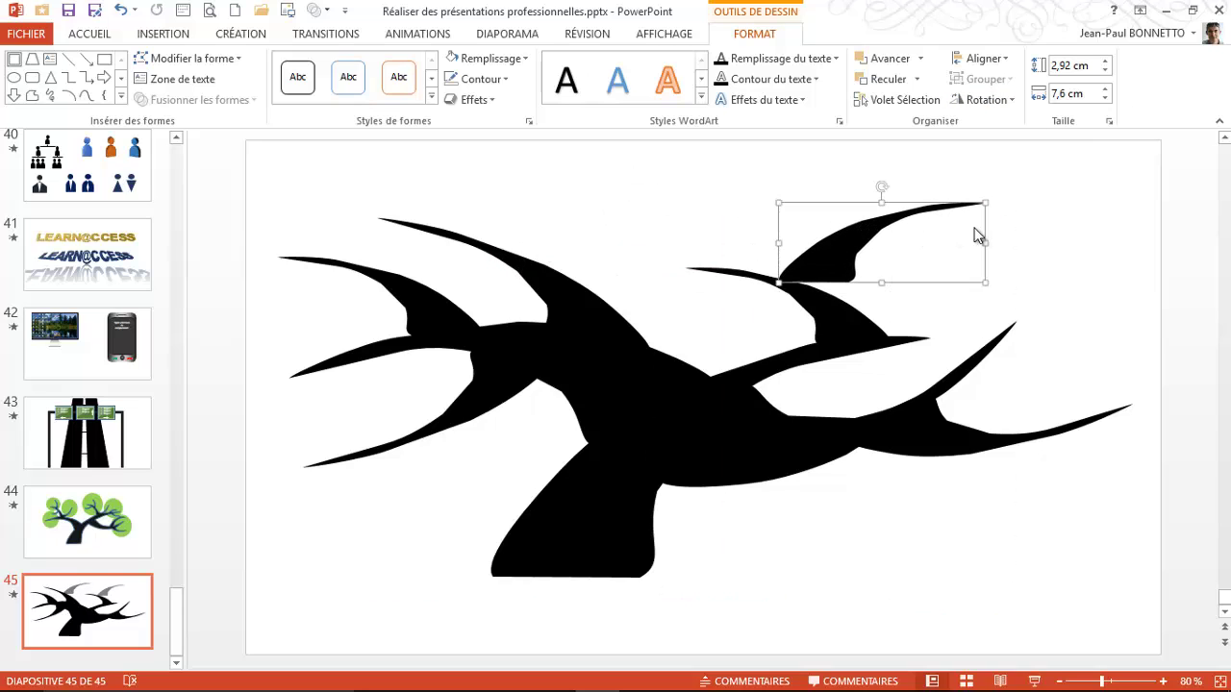
drag(883, 187, 587, 209)
key(Escape)
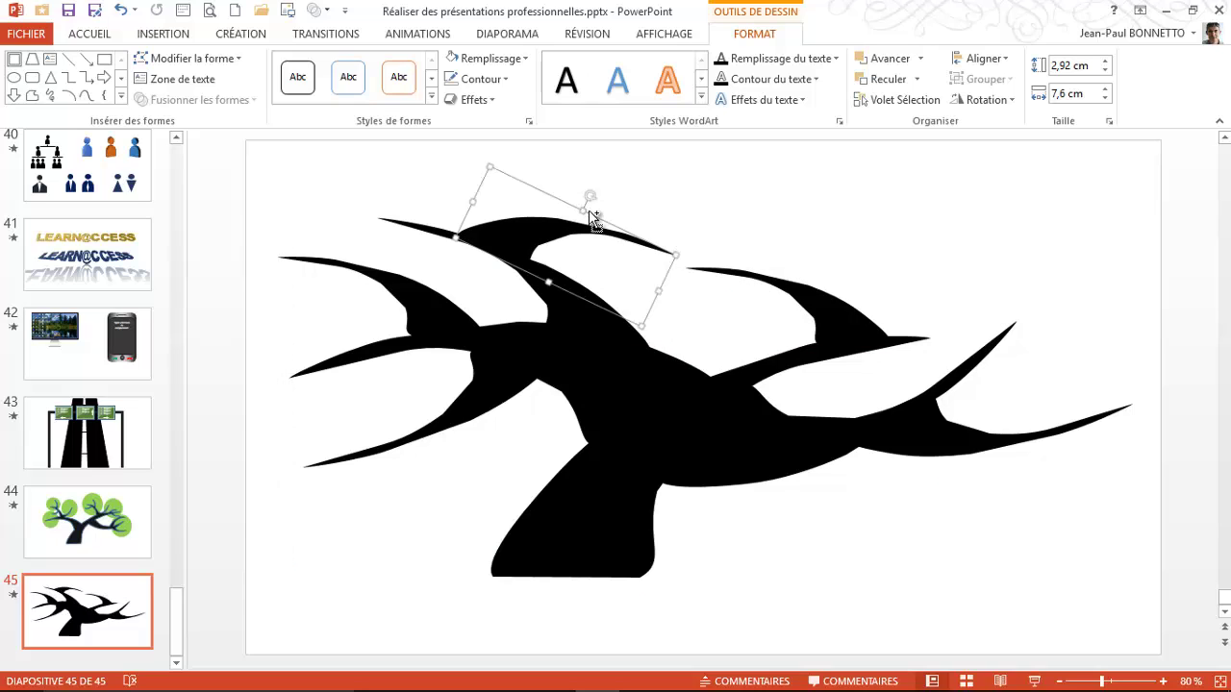
Duplicate the right-pointing twig, resize the copy to about 2.51 × 5.61 cm and turn it leftwards beneath the upper left branch tip
key(ctrl+v)
drag(687, 266, 631, 258)
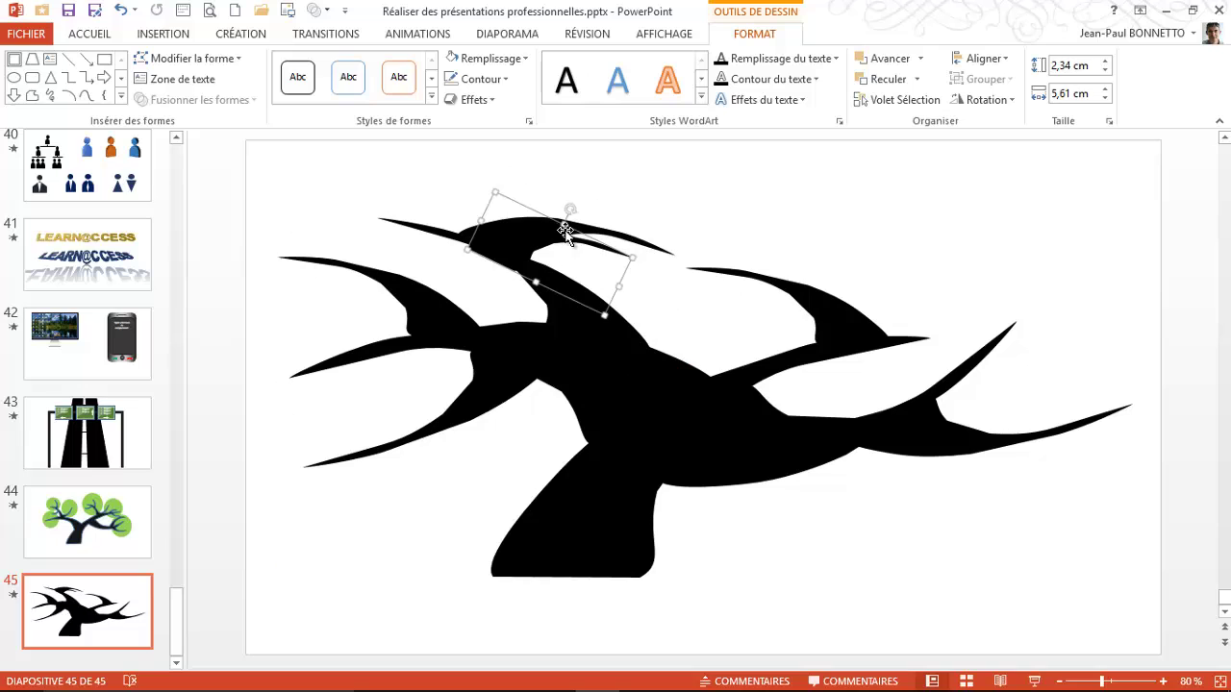
drag(559, 220, 440, 259)
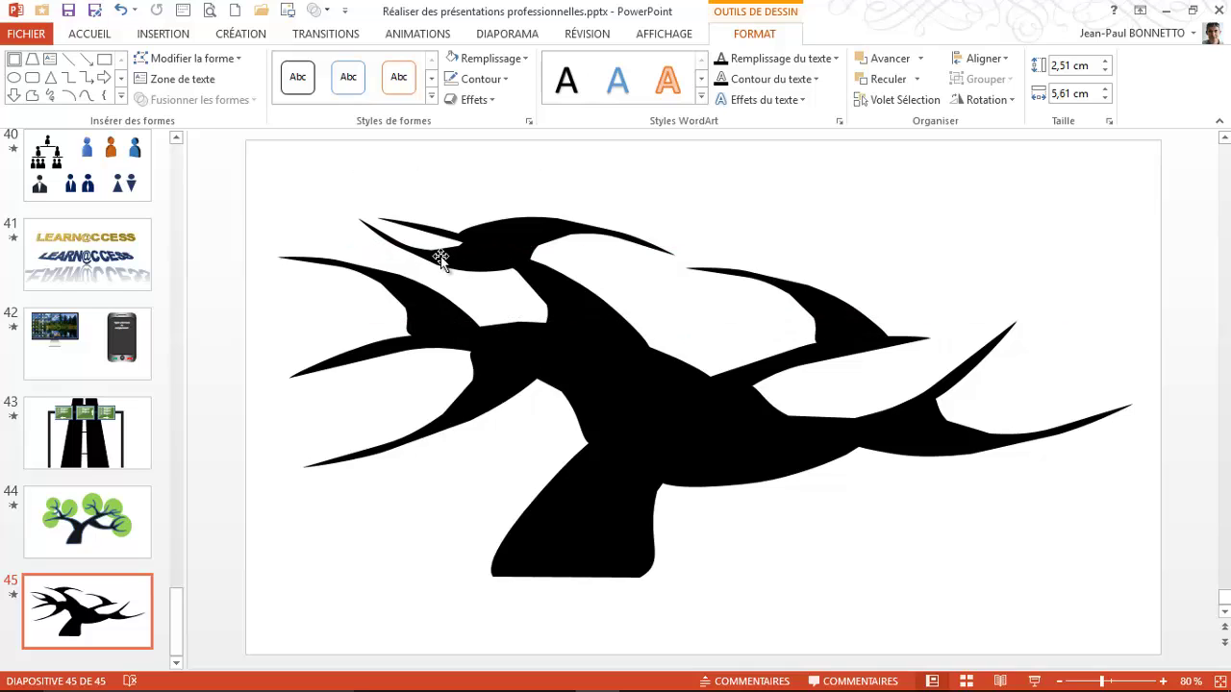
click(460, 269)
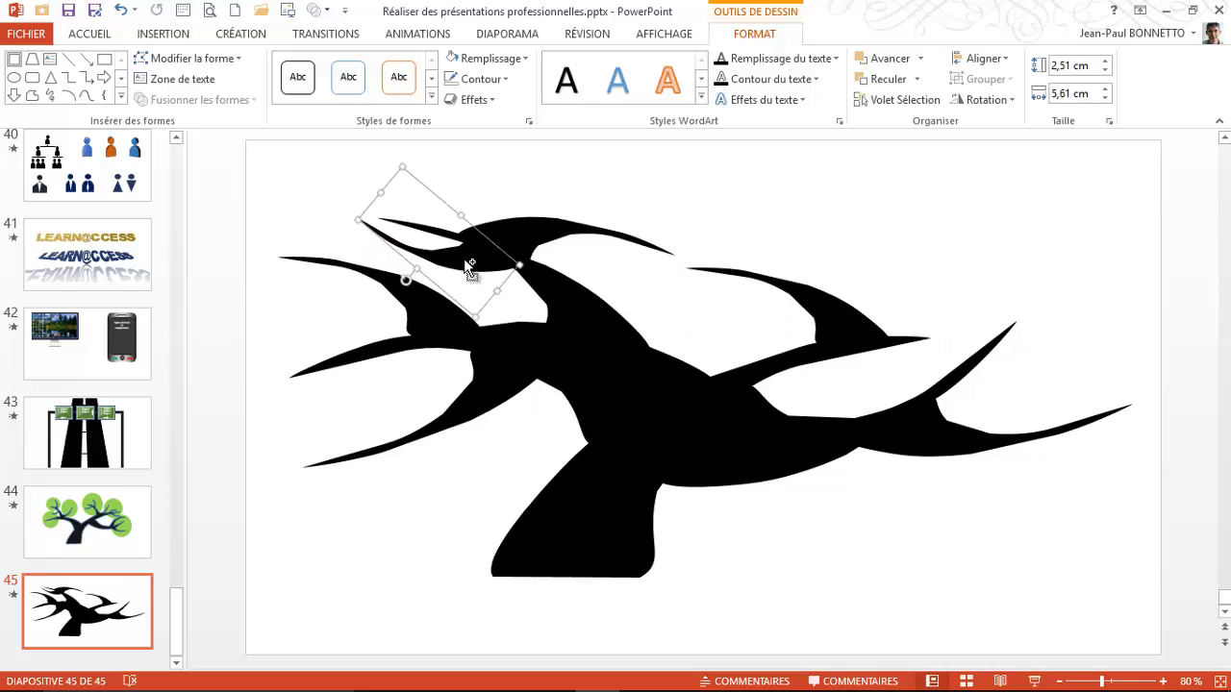
Copy the smallest left twig, turn the copy to point up and left, and attach it to the top of the upper left branch
drag(470, 266, 556, 205)
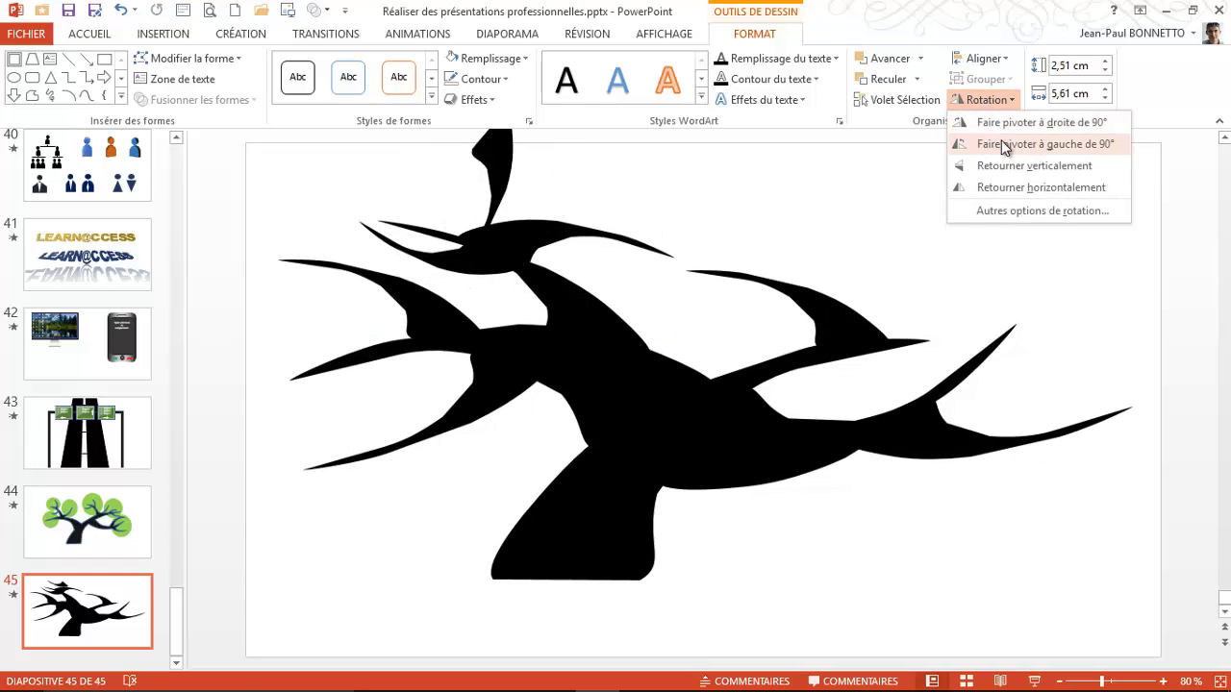
click(1005, 187)
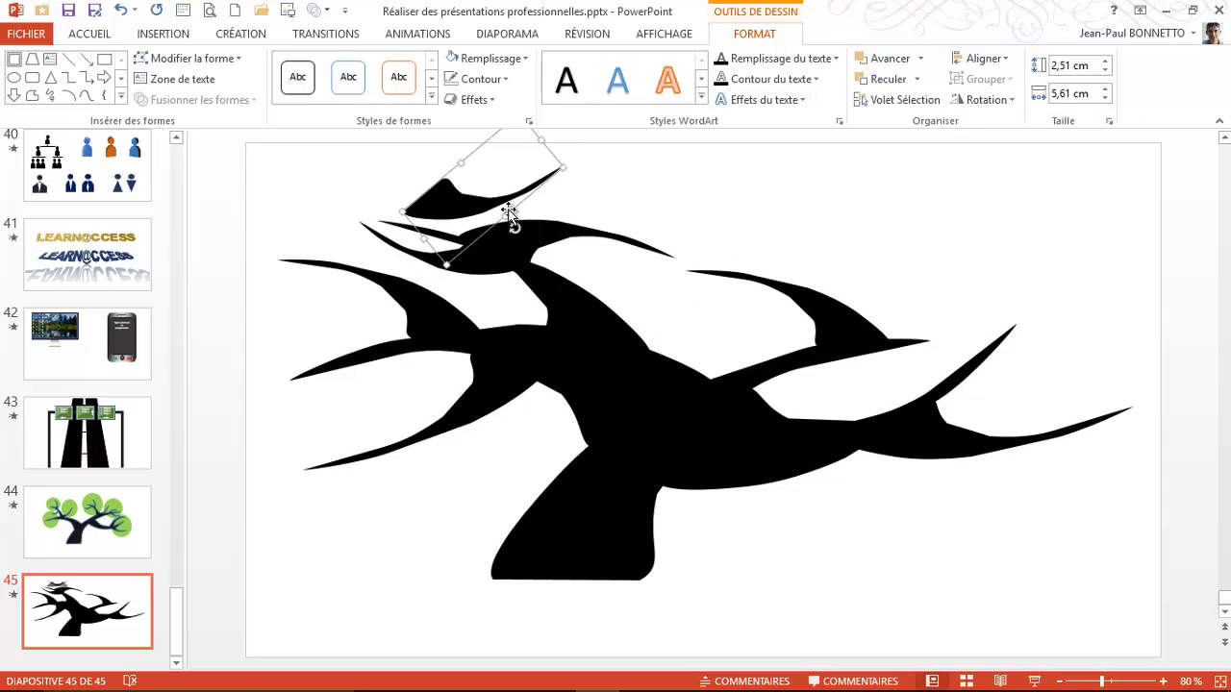
drag(518, 228, 492, 180)
scroll(742, 221, up, 1)
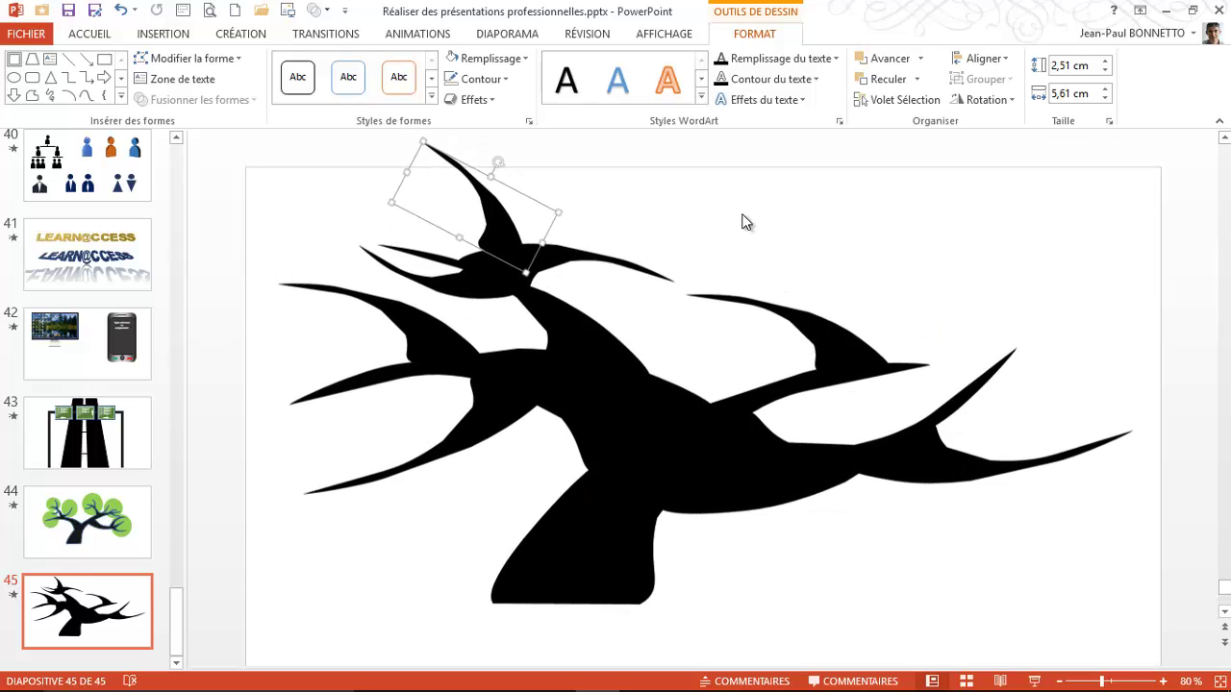
scroll(495, 220, down, 1)
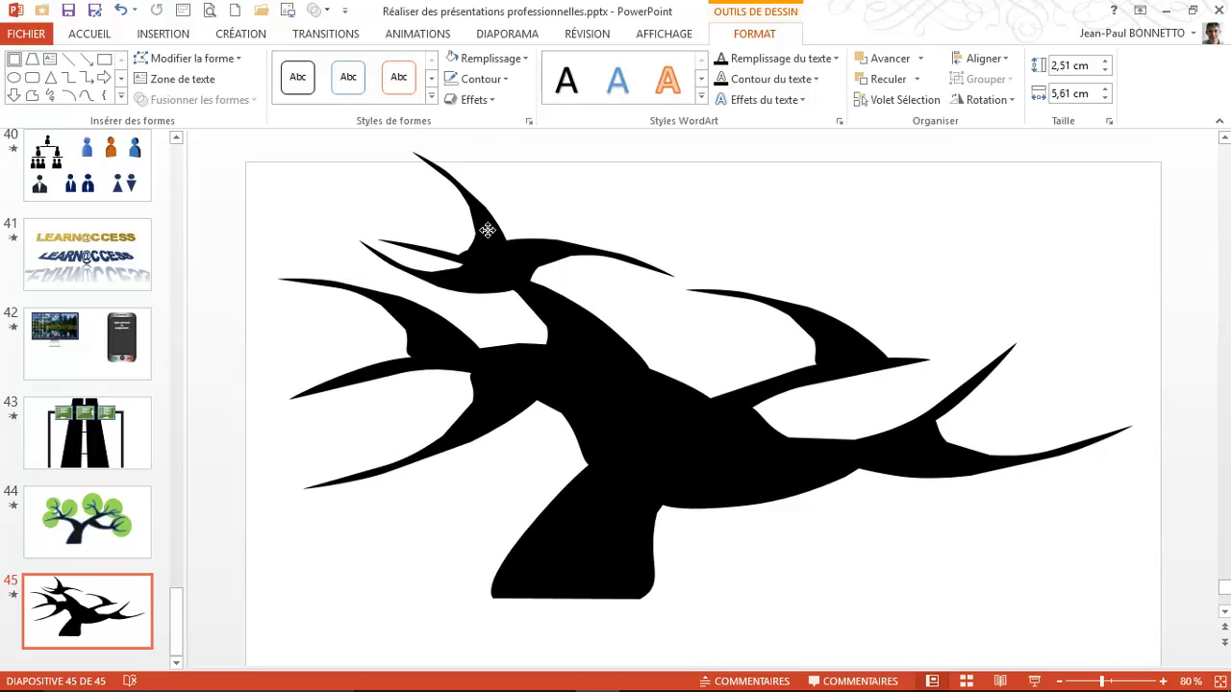
drag(488, 232, 490, 241)
Add two mirrored copies of the twig to the upper right branch, rotating the second 90° left so it points upward
scroll(490, 240, down, 1)
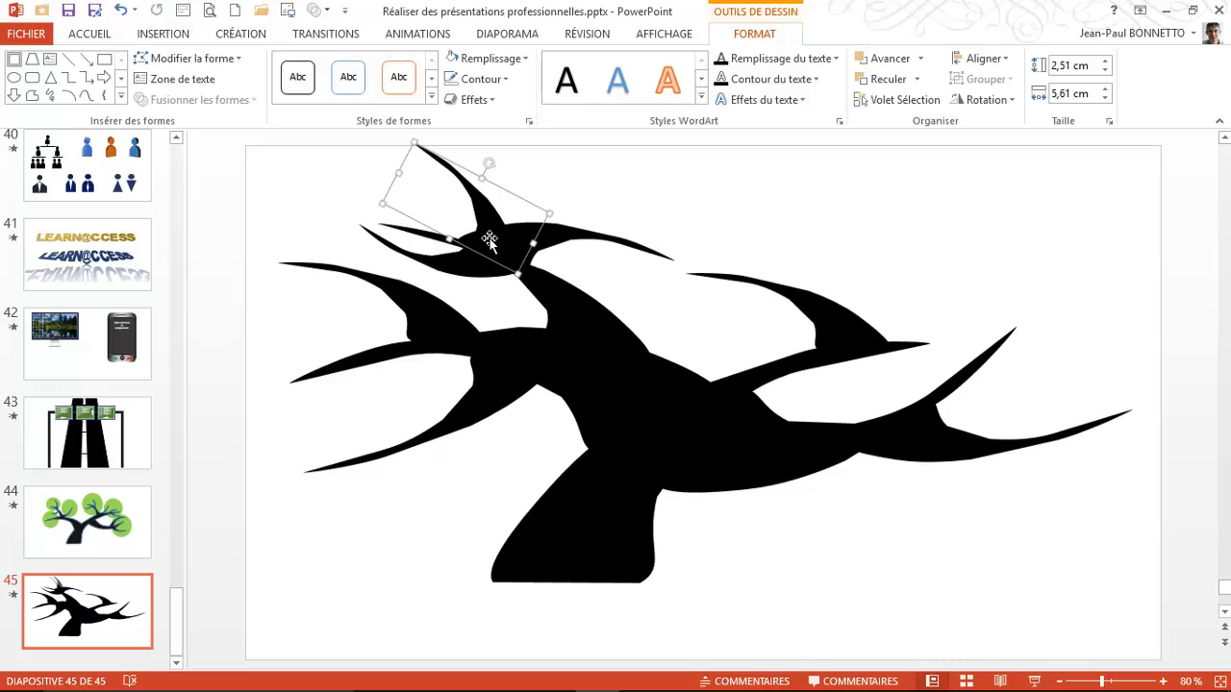
drag(489, 242, 826, 242)
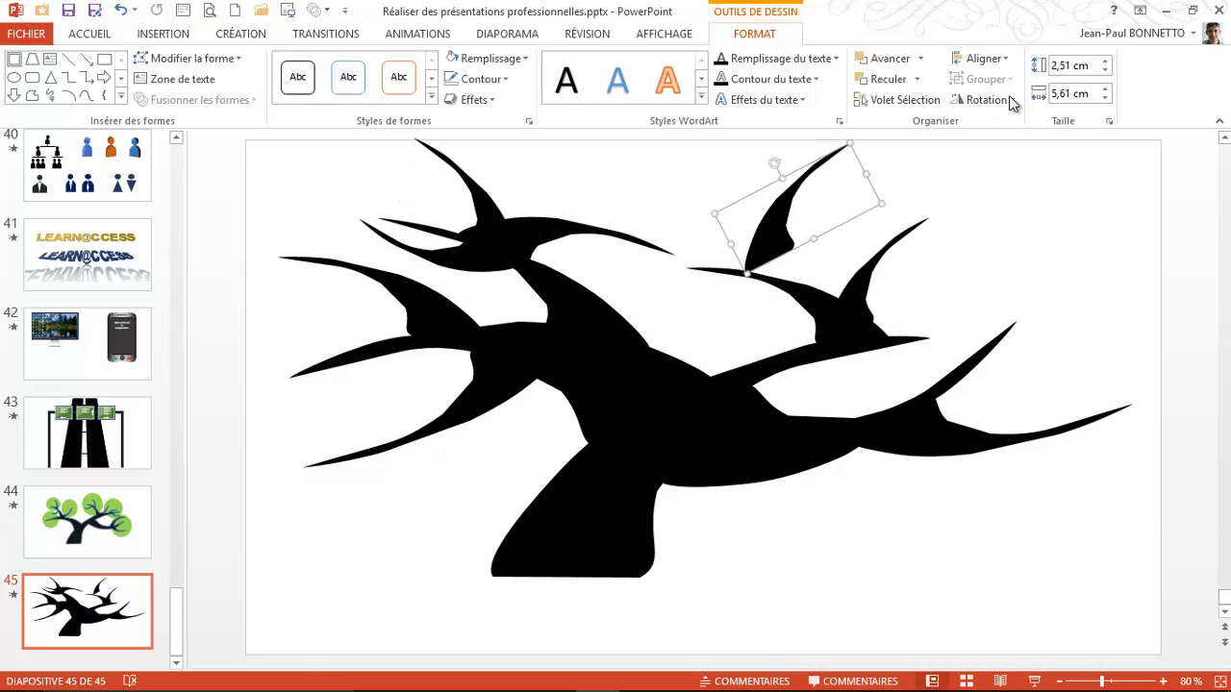
click(985, 99)
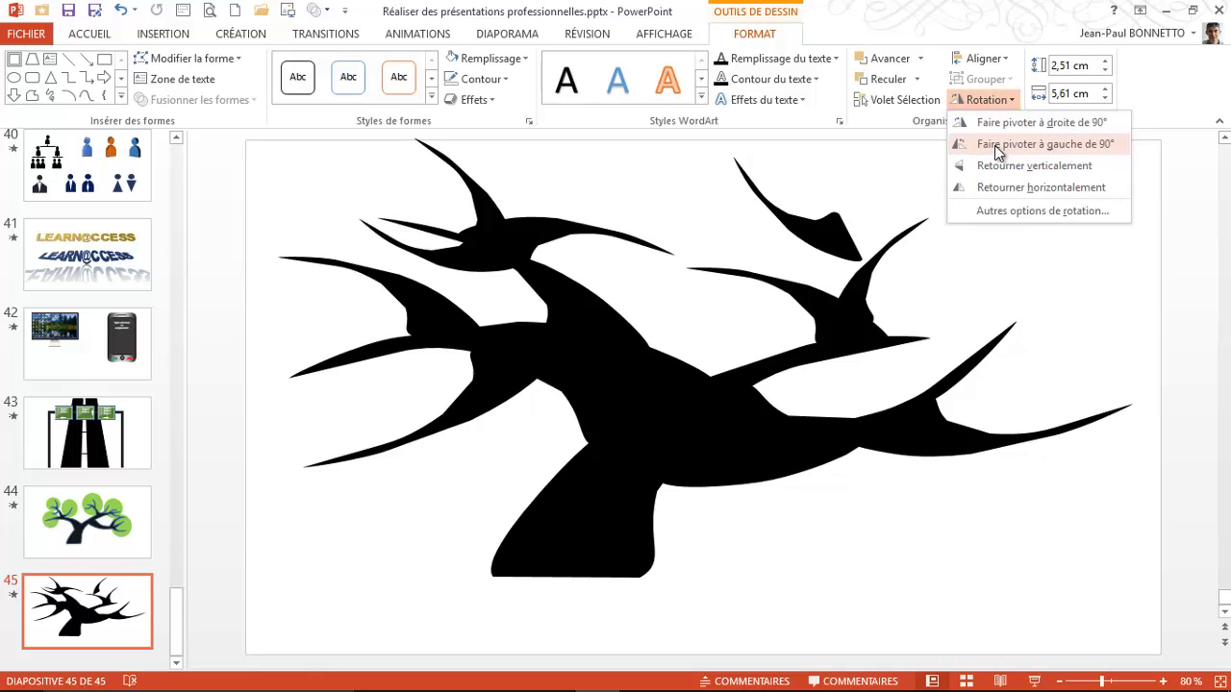
click(1000, 145)
drag(745, 223, 829, 277)
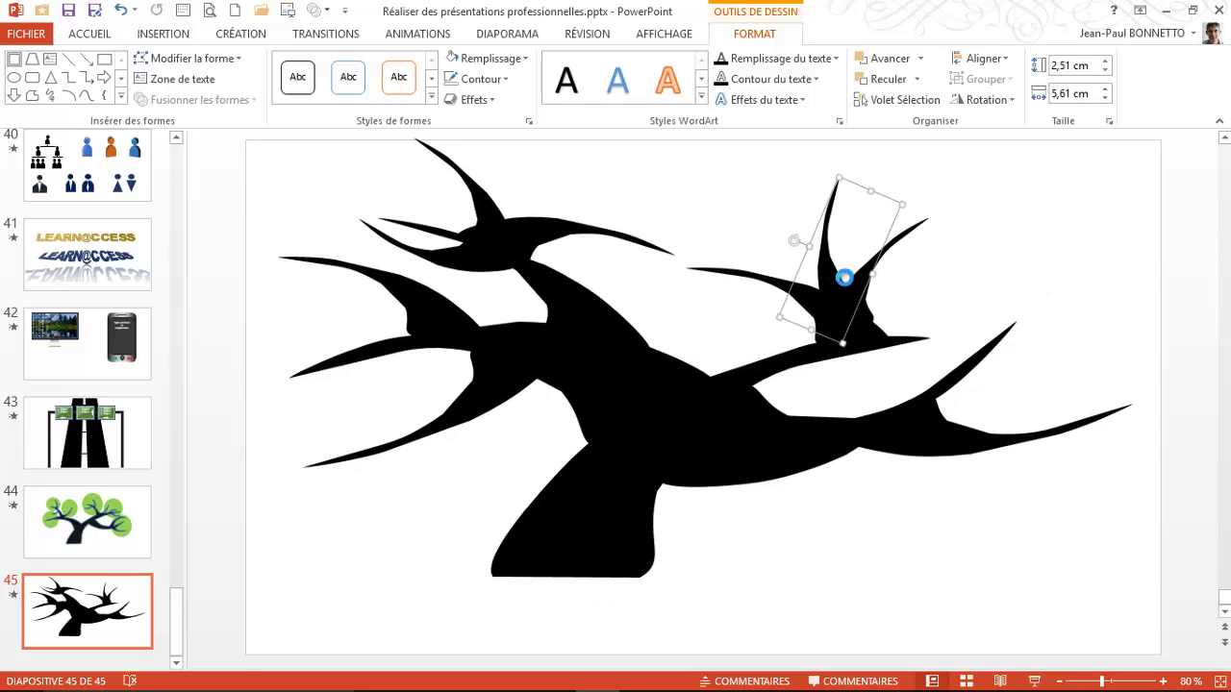
Duplicate the upright twig, flip the copy horizontally, and resize and turn it to fit near the rightmost upward branch tip
key(ctrl+c)
key(ctrl+v)
drag(848, 284, 1021, 350)
click(983, 99)
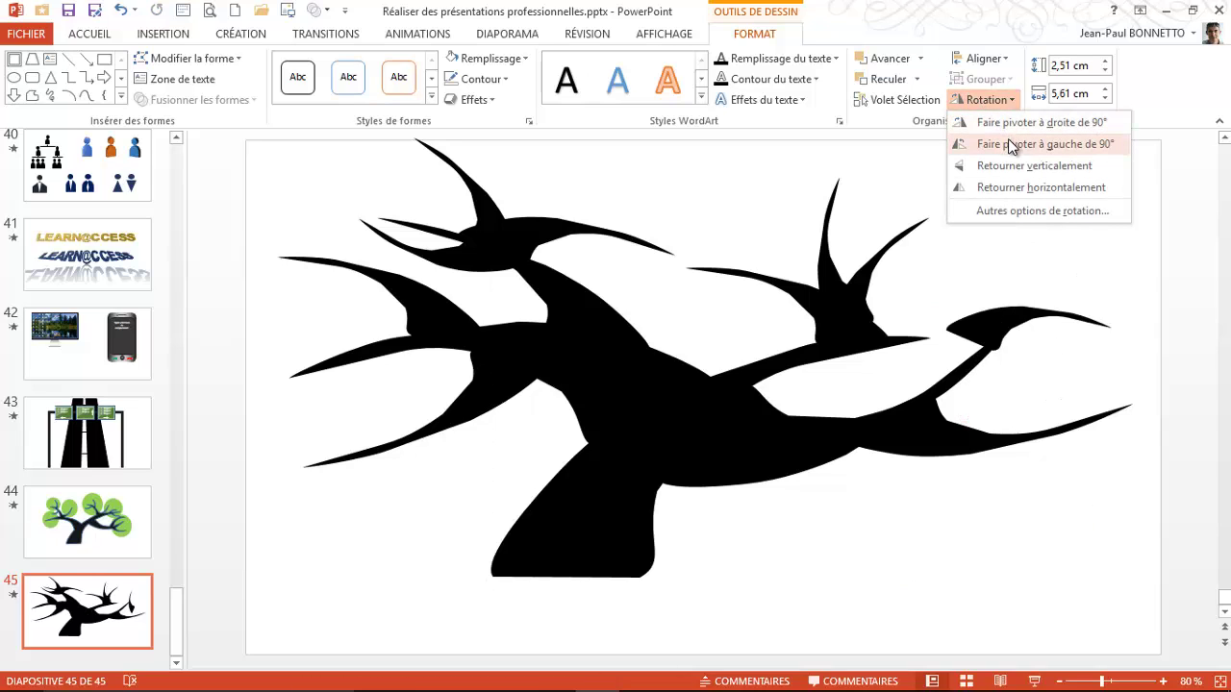
click(1017, 190)
drag(1042, 374, 1085, 351)
drag(1087, 277, 1059, 309)
mouse_move(1011, 354)
mouse_down()
mouse_move(1045, 385)
mouse_move(1012, 370)
mouse_up()
click(1022, 267)
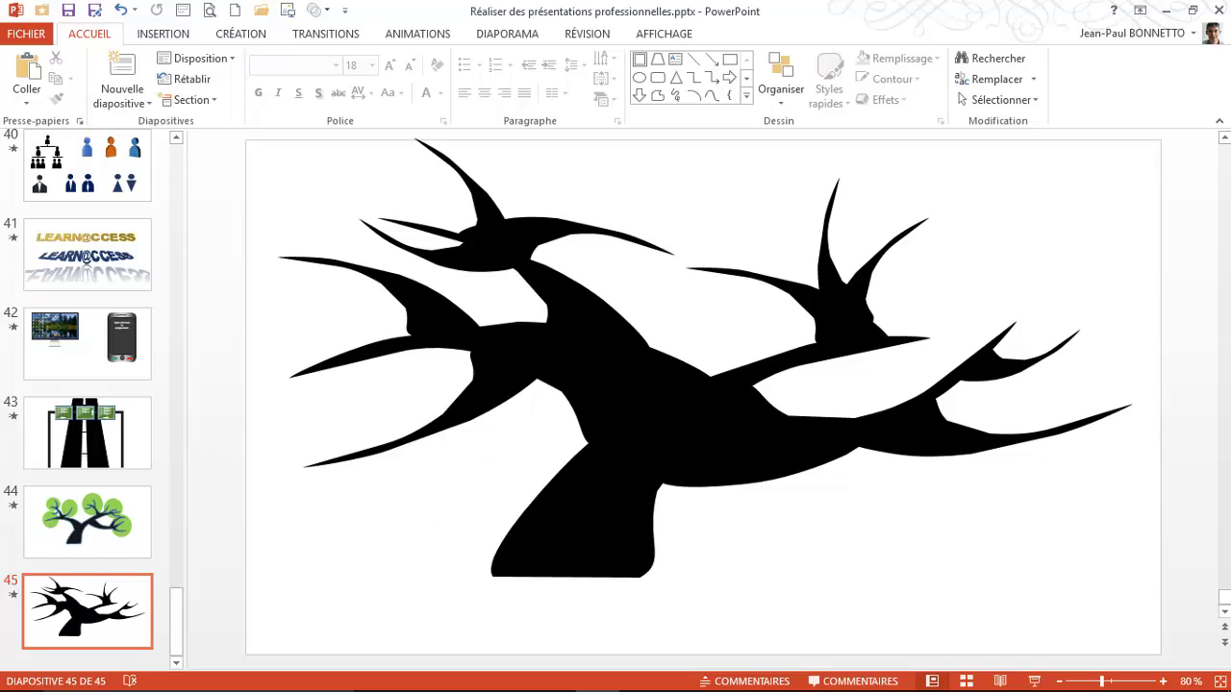
Group all the tree pieces and shrink the group to about 14.19 cm high × 21.7 cm wide in the middle of the slide
drag(1141, 642, 38, 117)
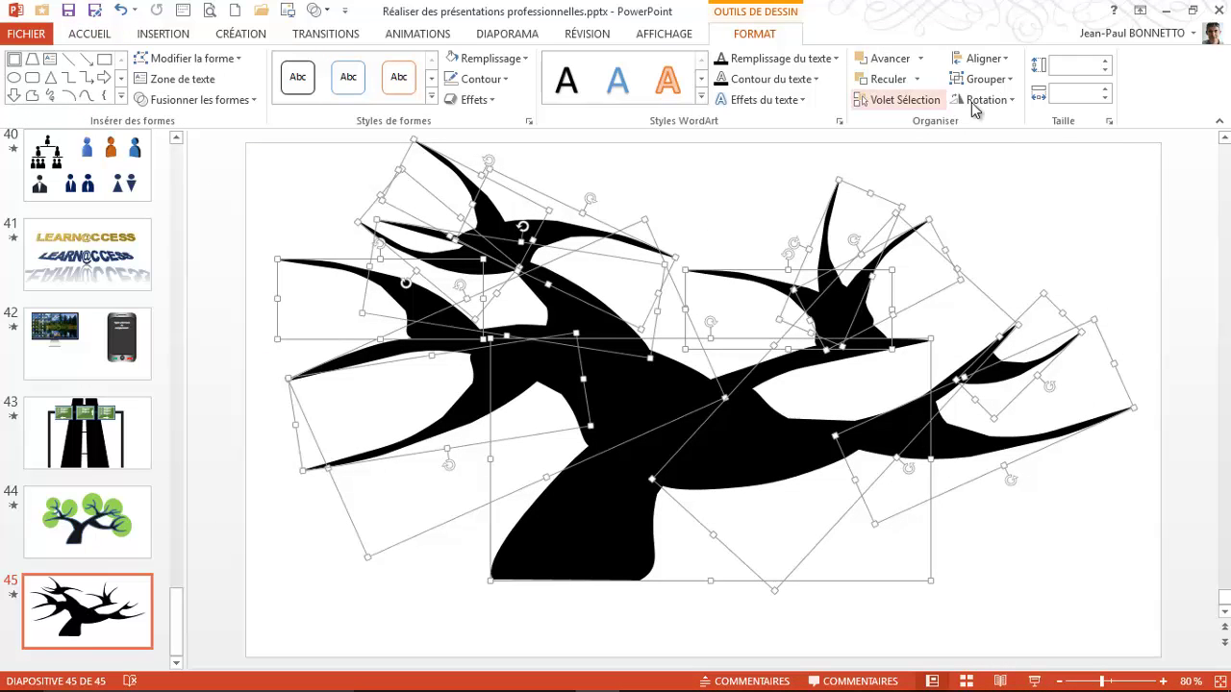
click(983, 78)
click(991, 103)
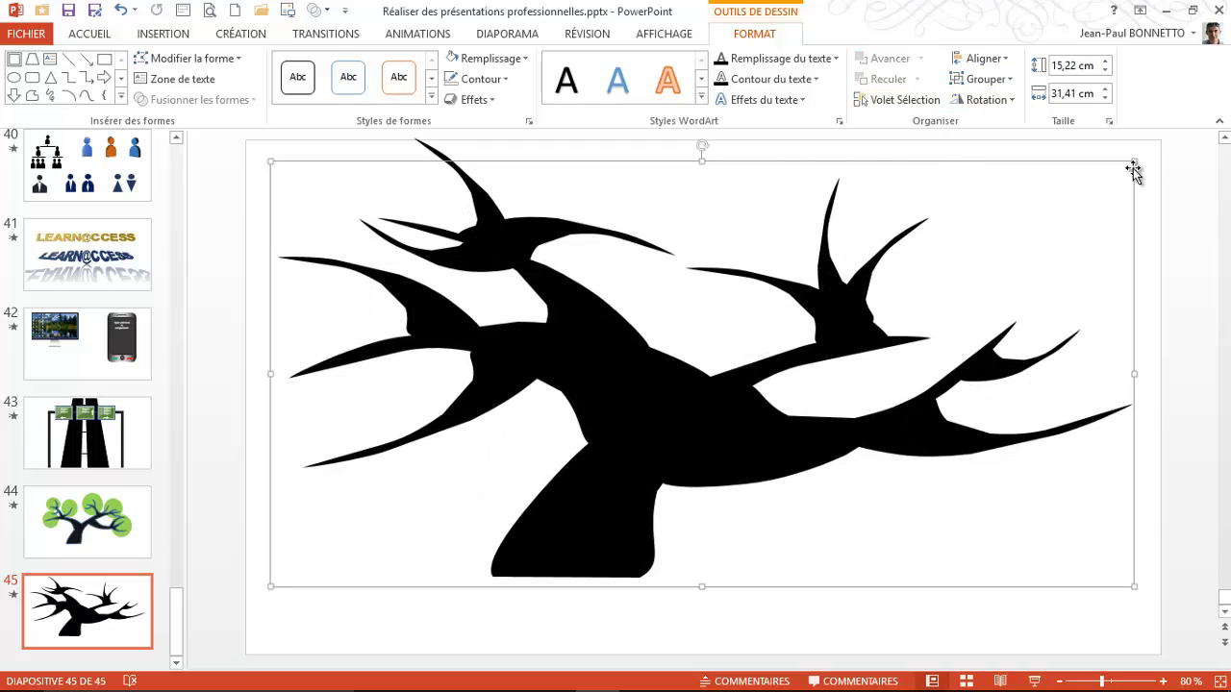
drag(1127, 169, 864, 196)
drag(540, 477, 672, 488)
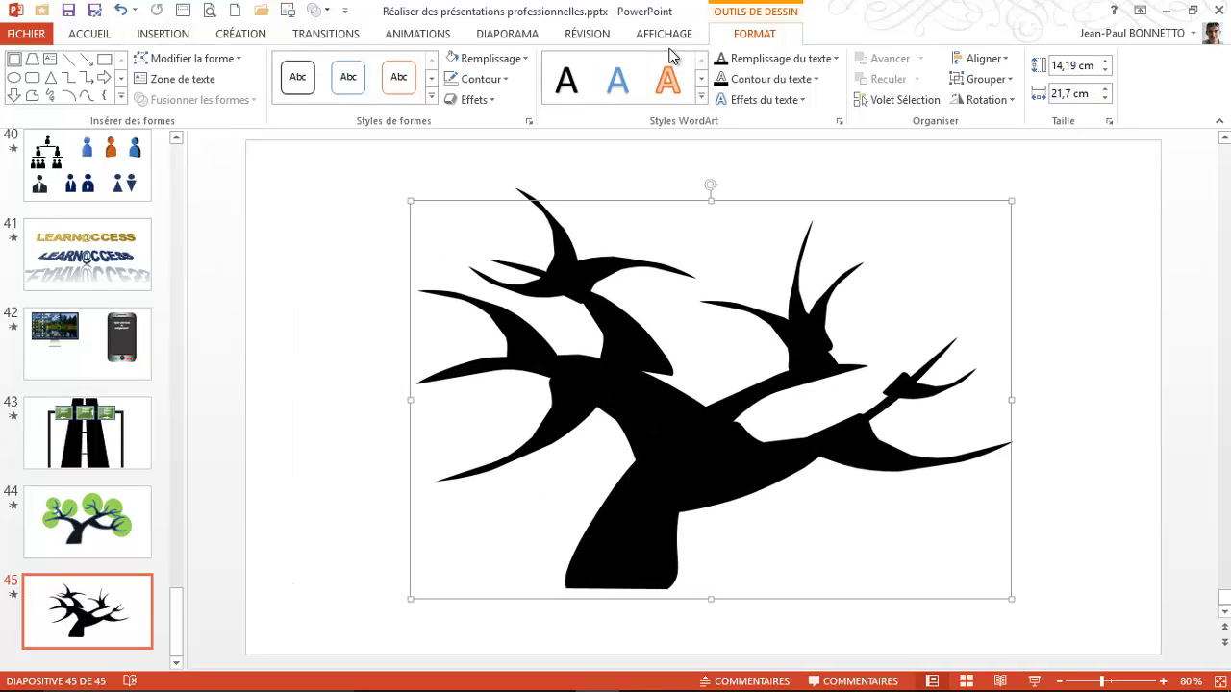
Draw a circle about 4.38 cm in diameter over the tip of the lower left branch
click(15, 78)
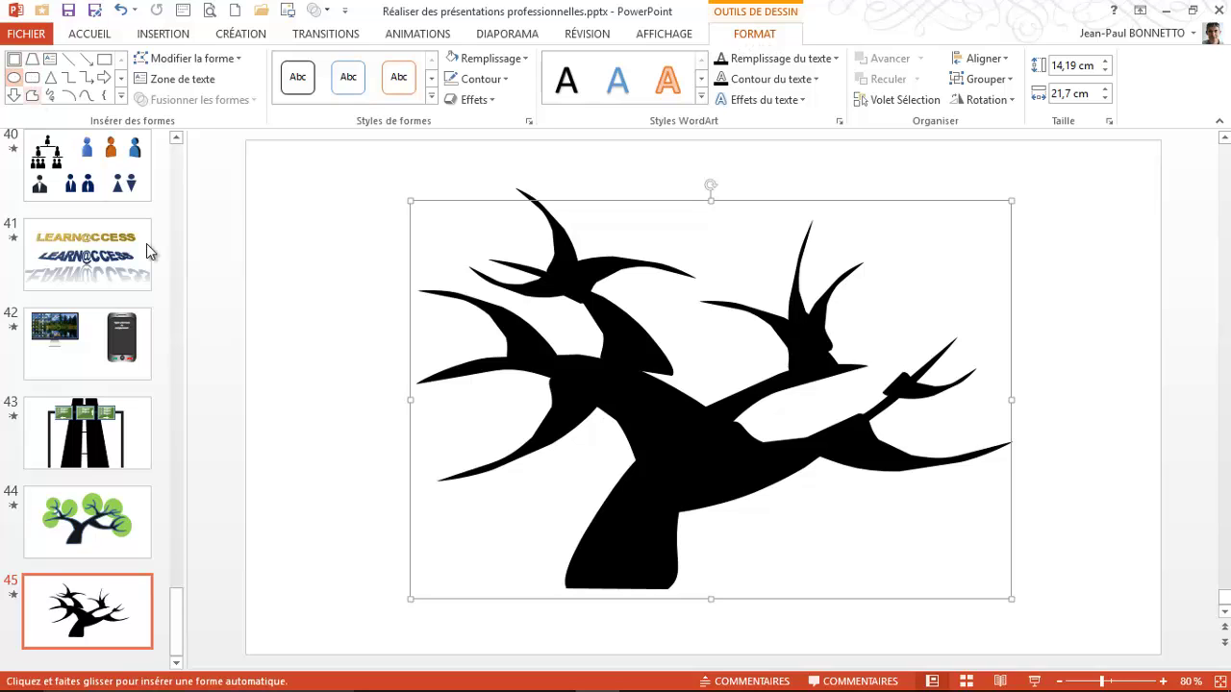
drag(446, 418, 559, 531)
drag(515, 494, 480, 491)
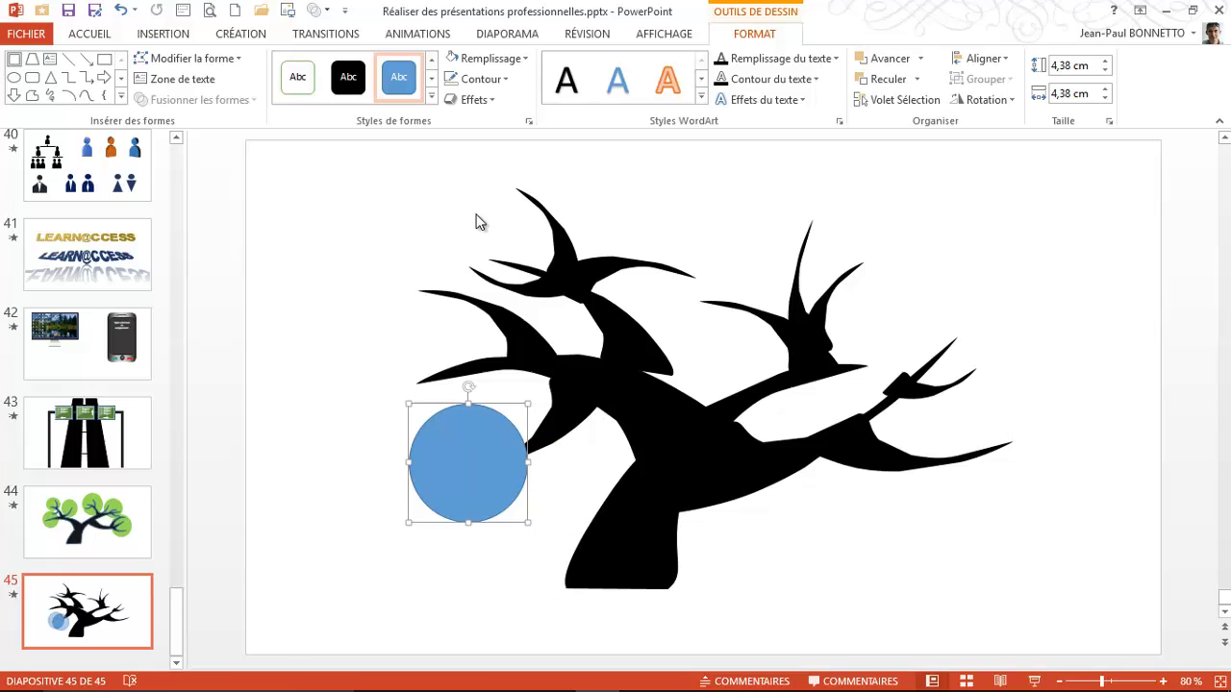
Fill the circle with the standard light green and remove its outline
click(529, 59)
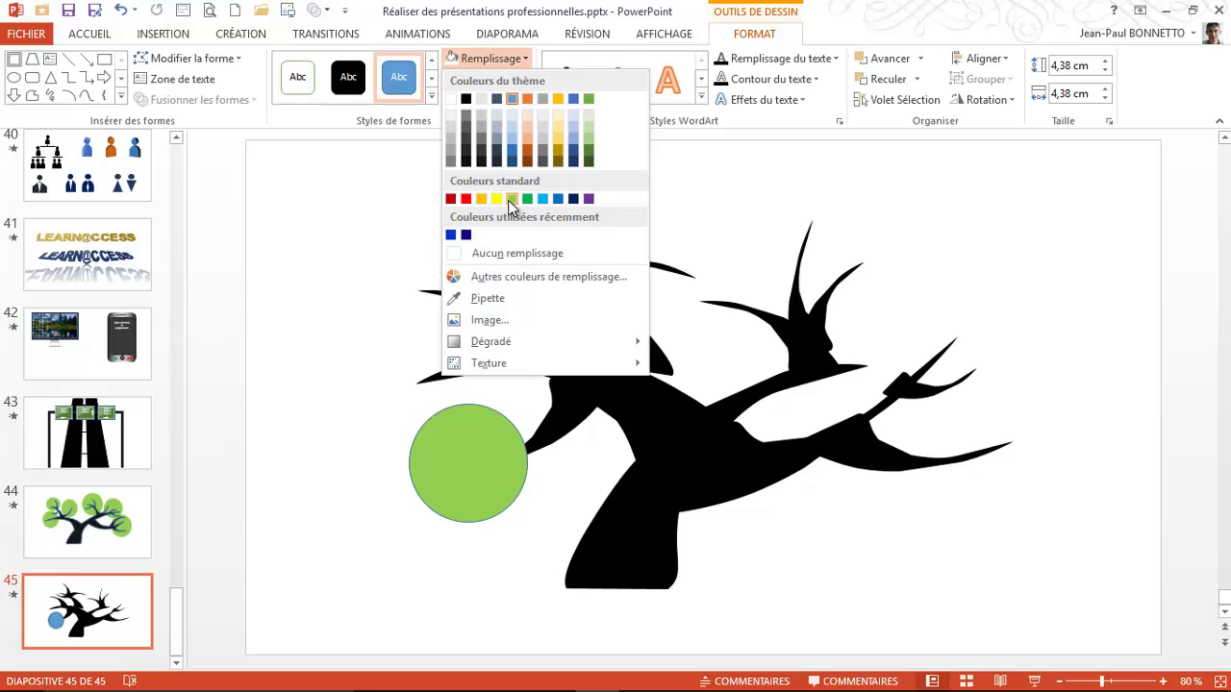
click(509, 199)
click(484, 79)
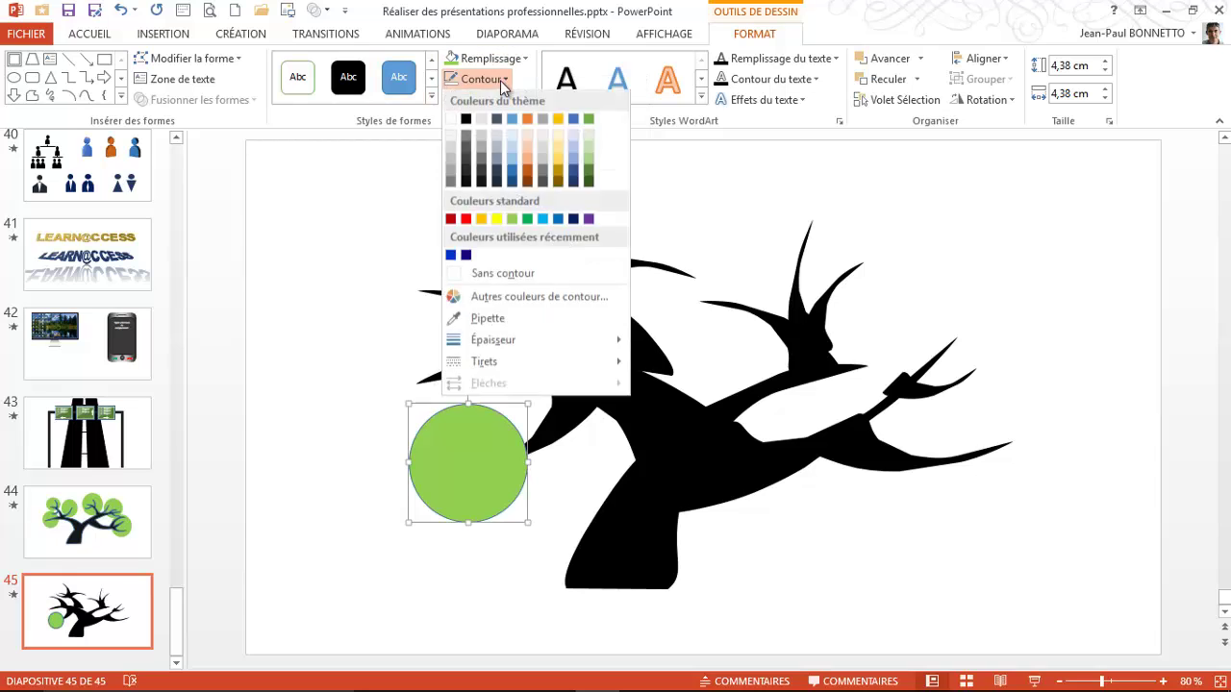
click(486, 274)
Place a copy of the green circle, about 5.12 cm across, over the upper left branch and a larger copy over the upper right branch
drag(469, 457, 520, 232)
drag(580, 165, 596, 154)
drag(558, 234, 561, 237)
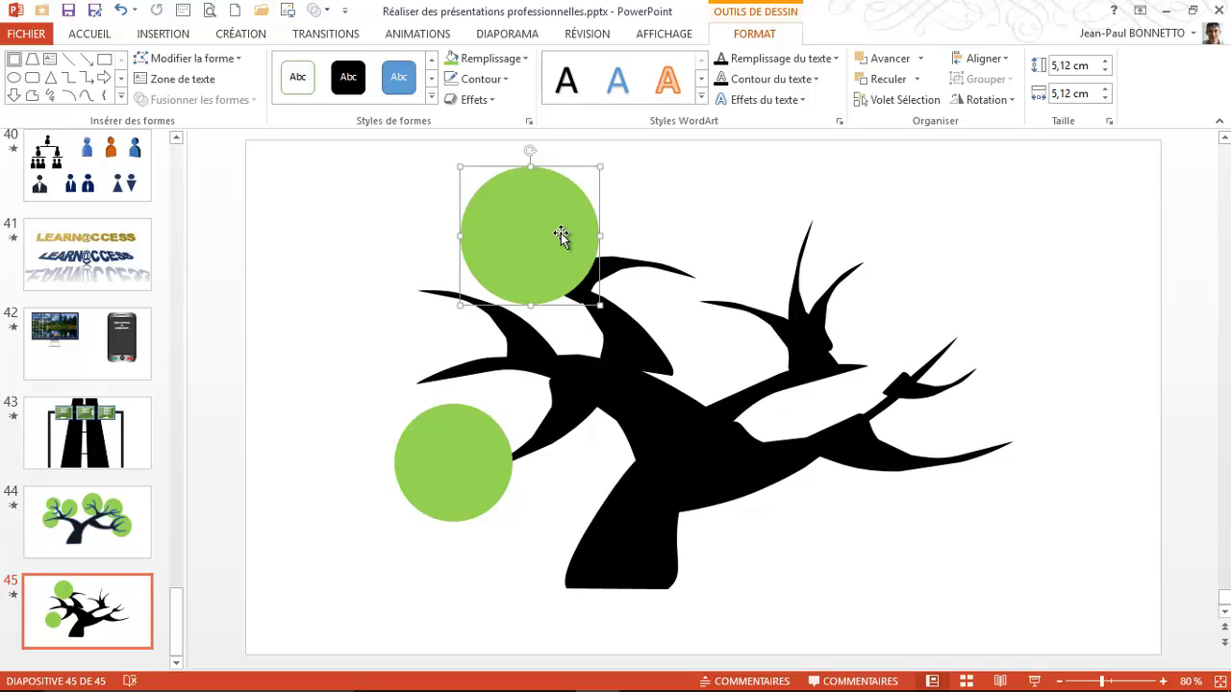
drag(568, 306, 830, 343)
drag(856, 198, 886, 200)
Place a circle copy about 4.66 cm across over the right branch and another of the same size over the middle left branch
drag(844, 256, 1001, 375)
drag(1044, 261, 991, 339)
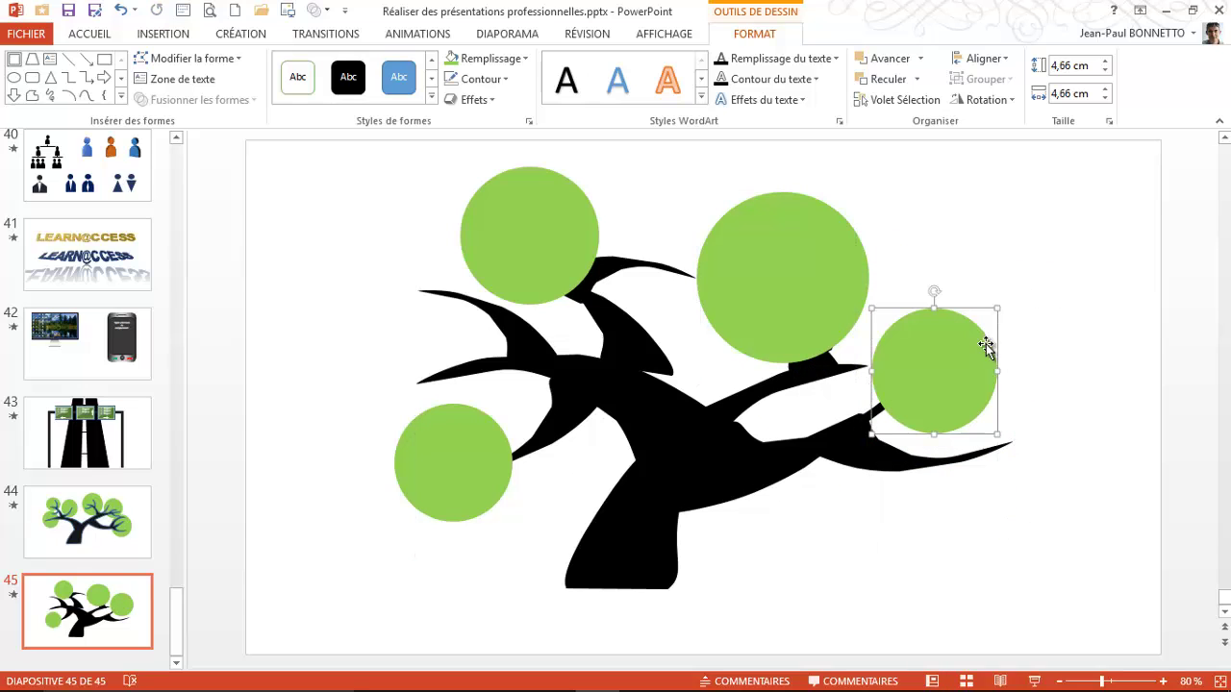
drag(941, 384, 421, 343)
Select all five green circles and send them to the back, behind the tree
shift+click(434, 464)
shift+click(498, 259)
shift+click(795, 271)
shift+click(879, 356)
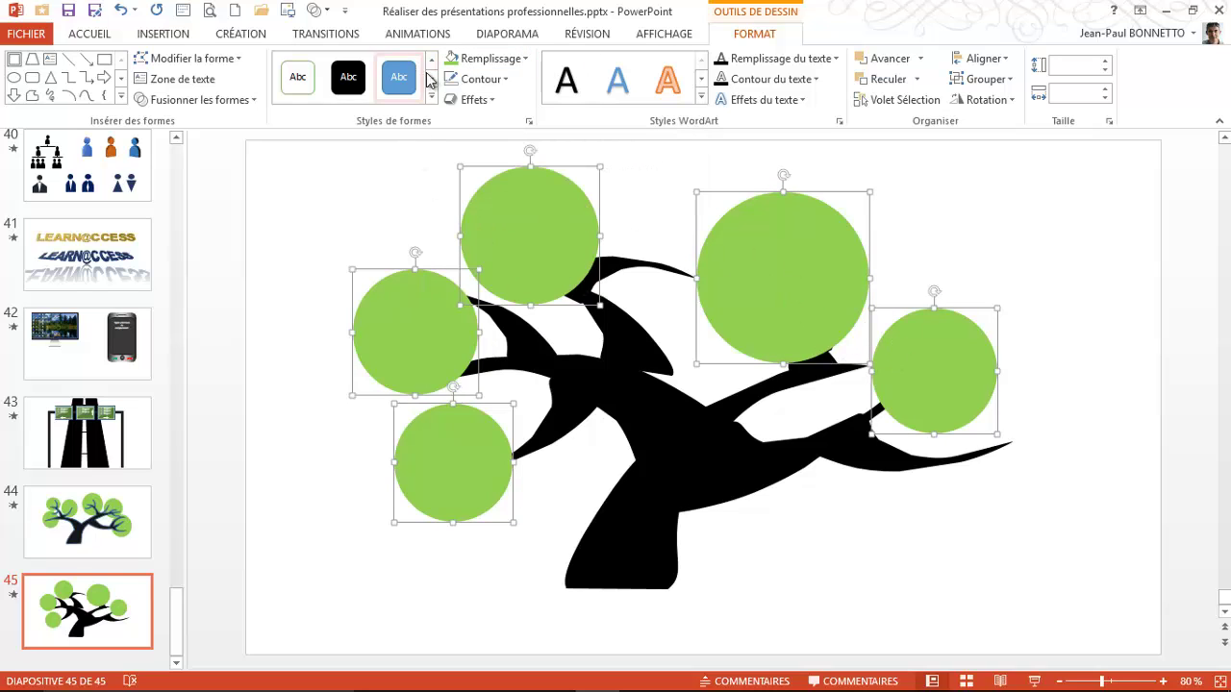
click(915, 80)
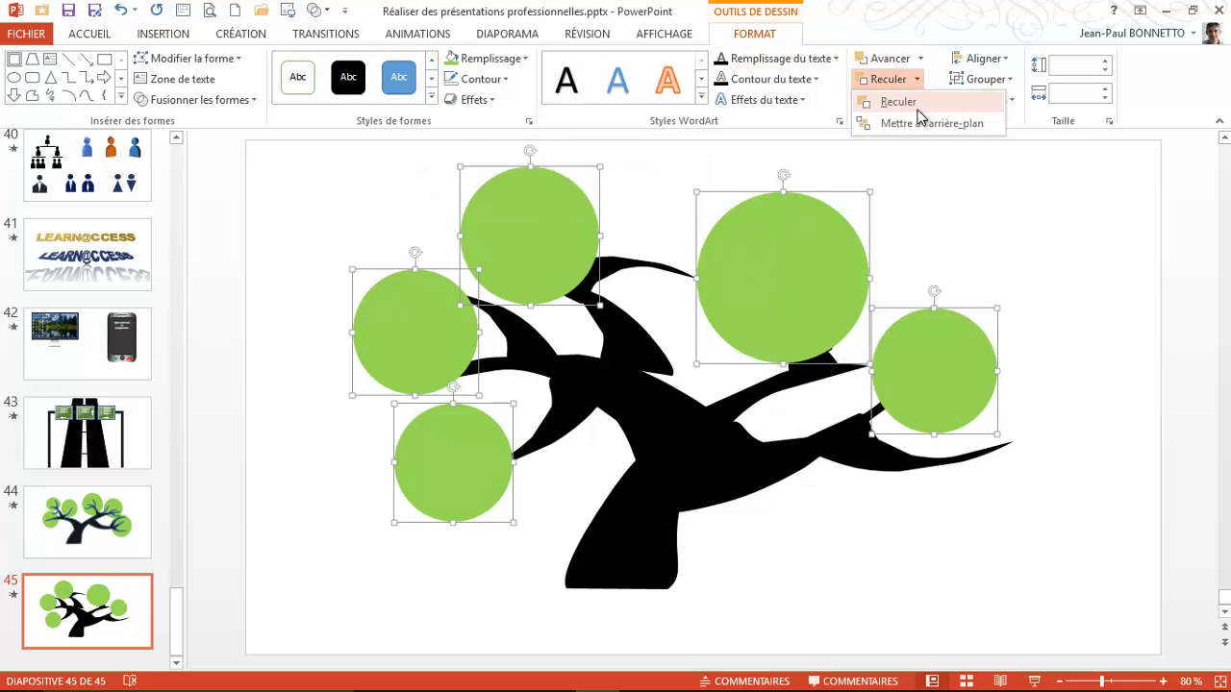
click(912, 125)
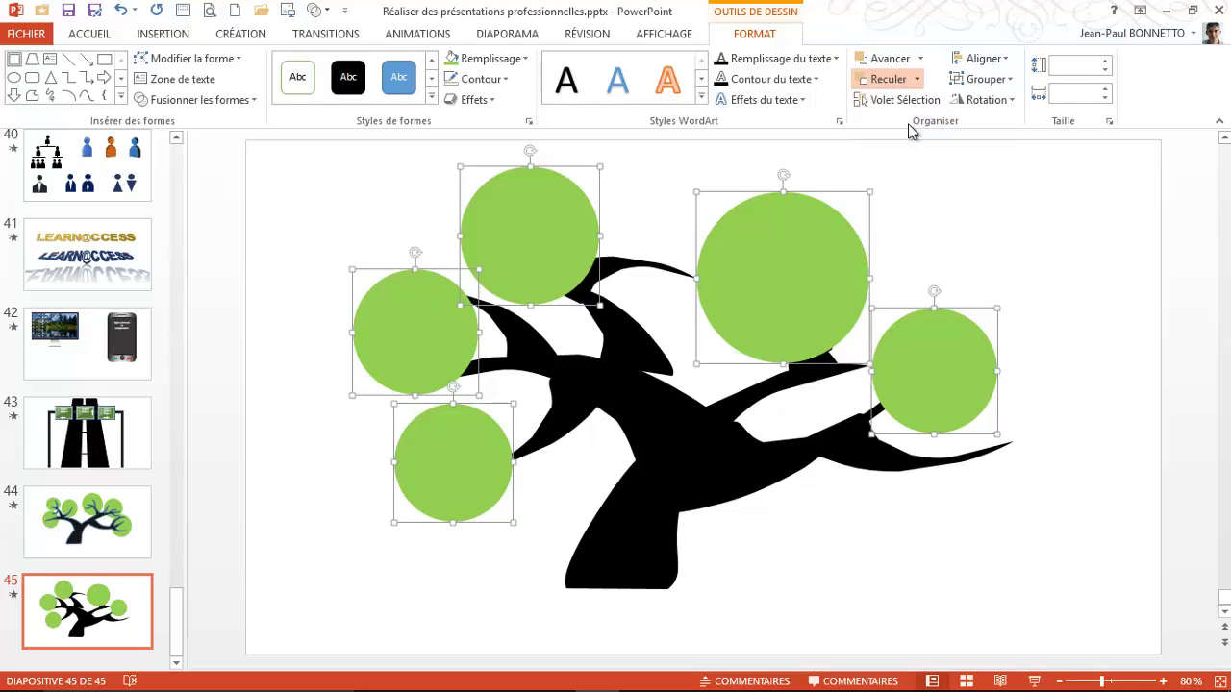
click(954, 190)
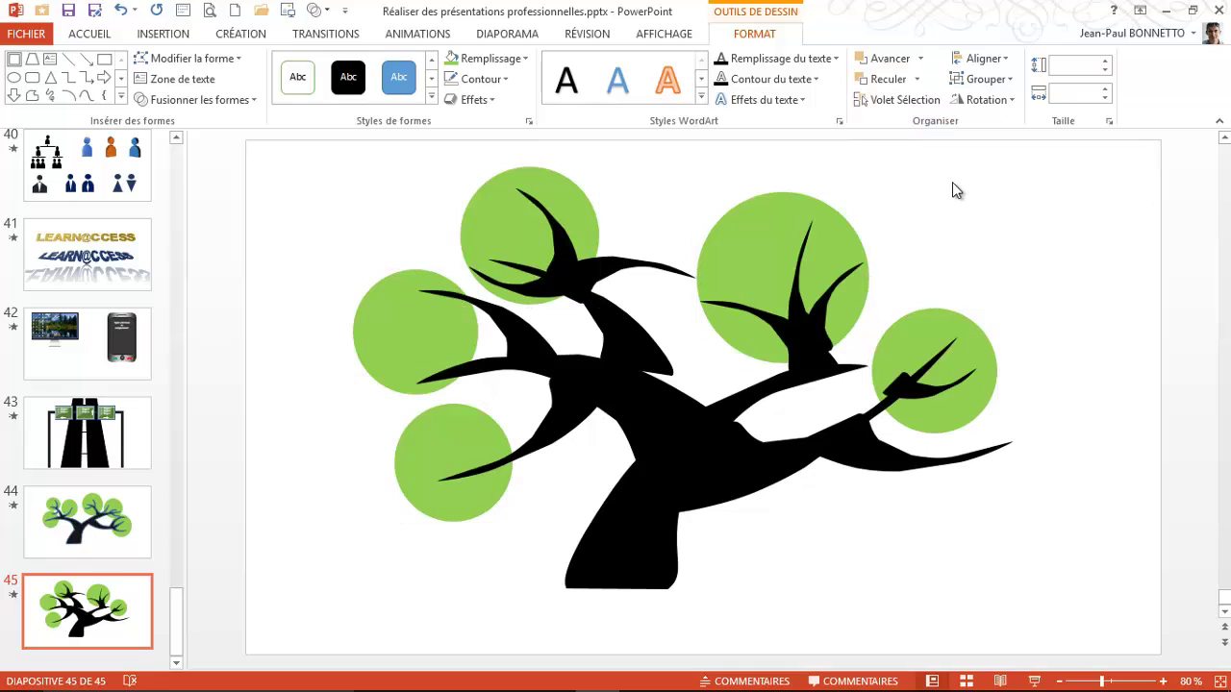